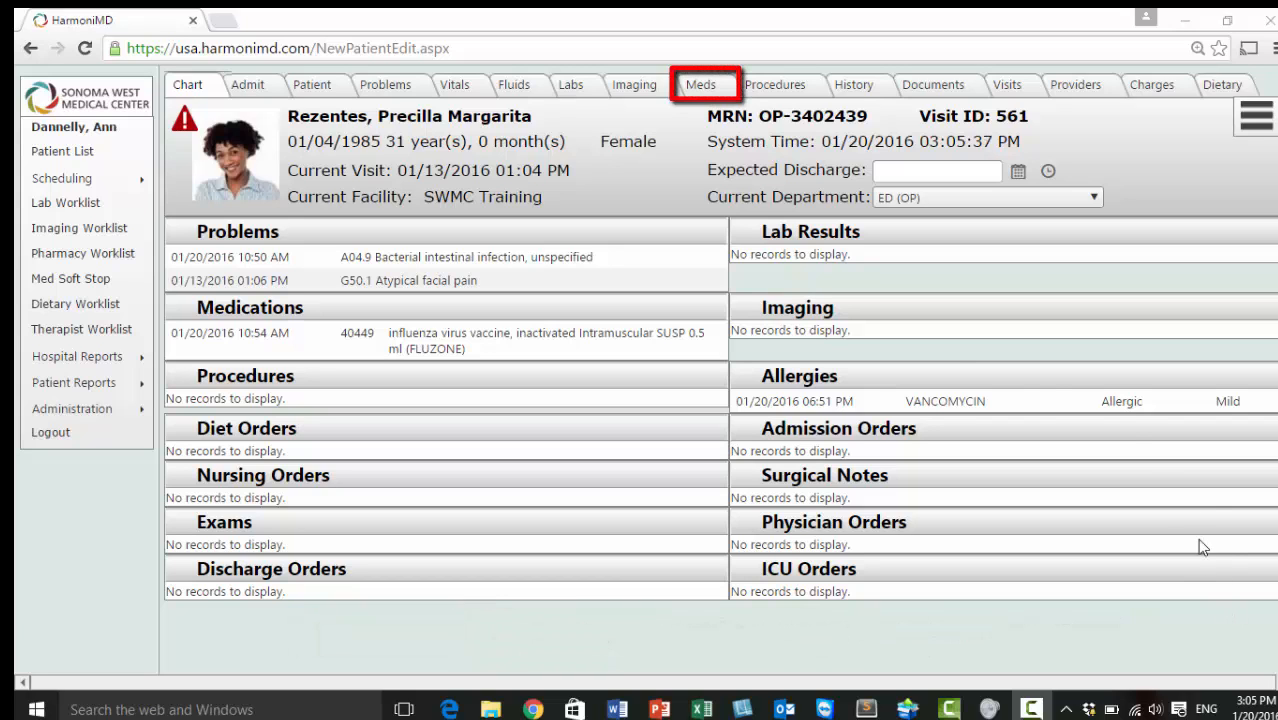
From the Meds tab, start a new Medication order (Active, STAT, 01/20/2016 3:05 PM start)
{"action": "left_click", "coordinate": [703, 86]}
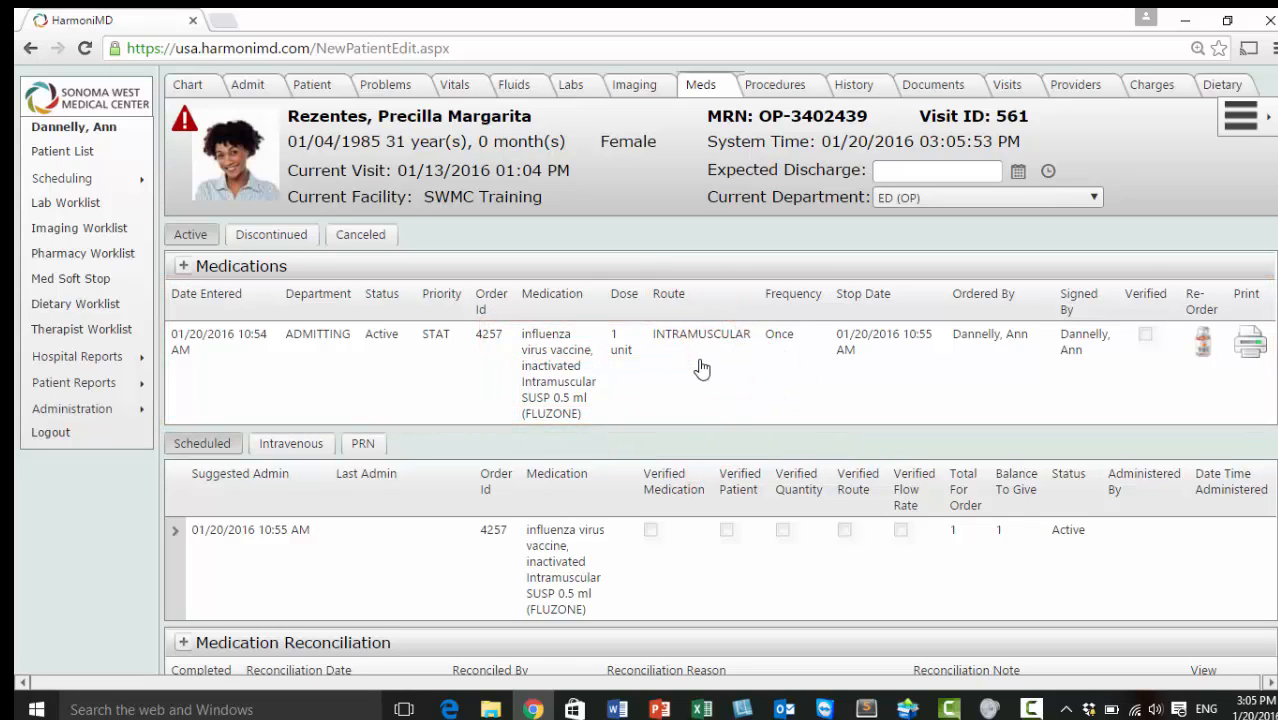
{"action": "left_click", "coordinate": [247, 280]}
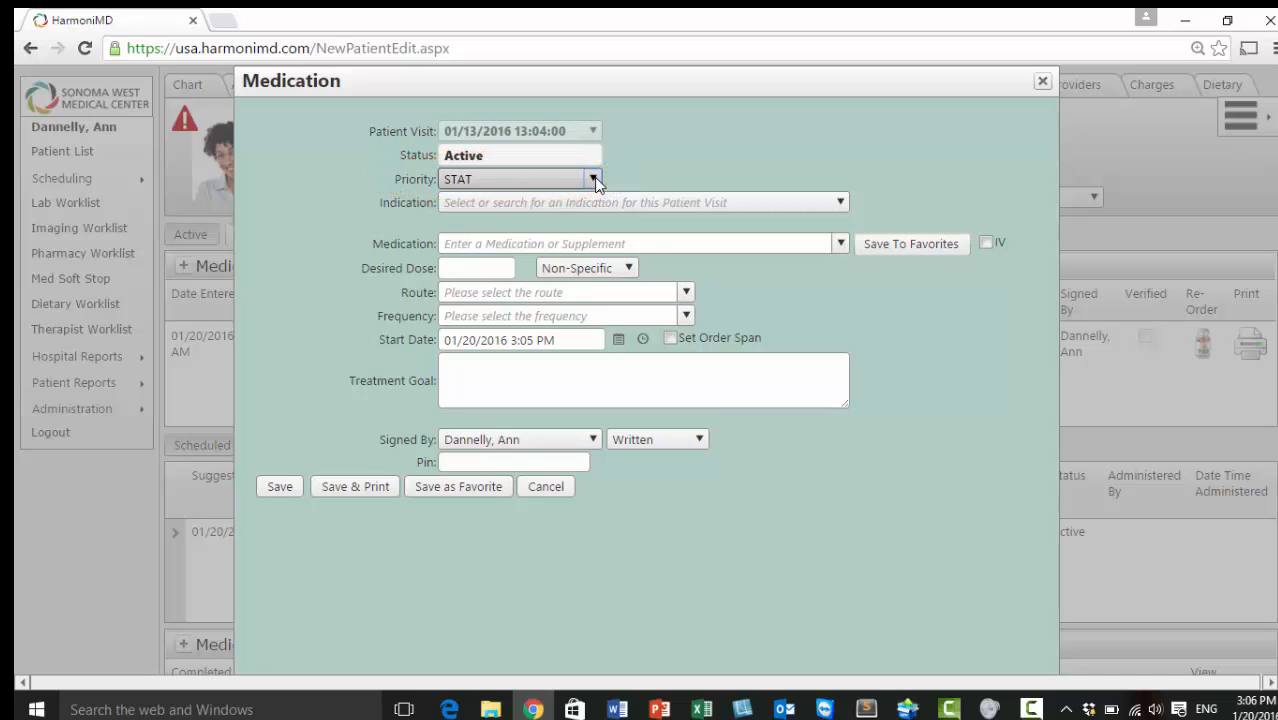
Confirm STAT priority and display the list of indications for this visit
{"action": "left_click", "coordinate": [593, 179]}
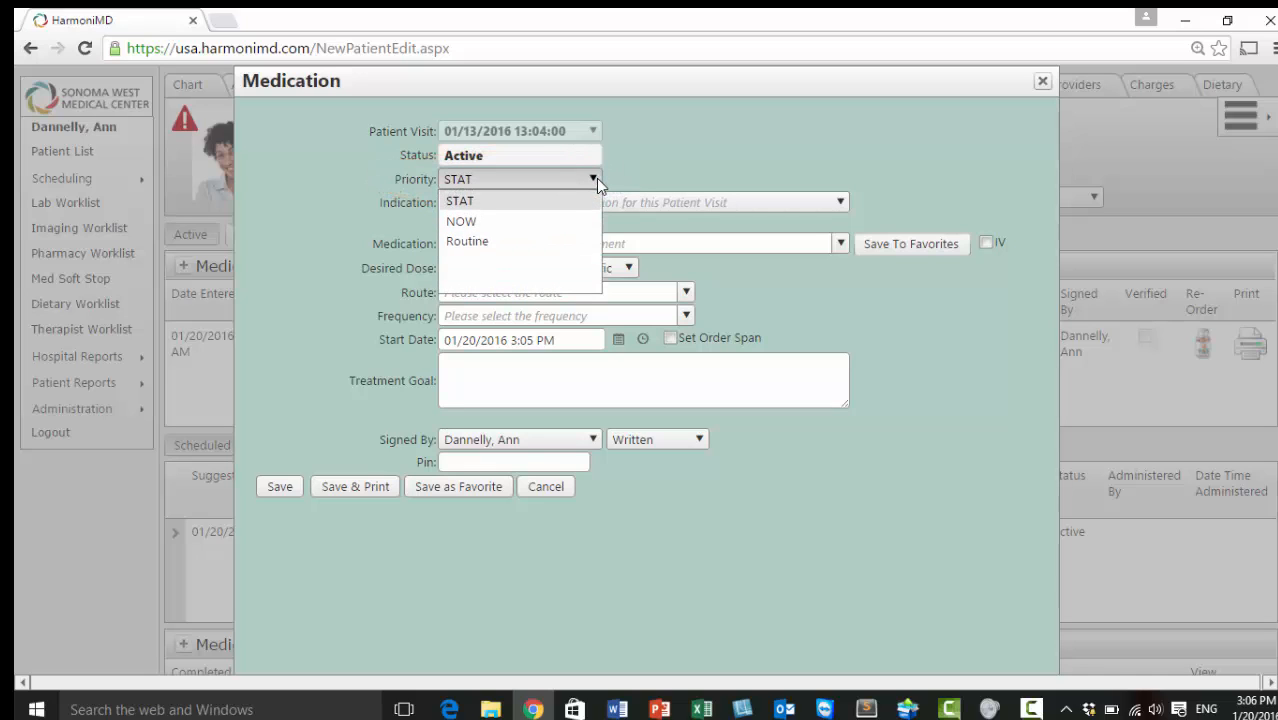
{"action": "left_click", "coordinate": [663, 173]}
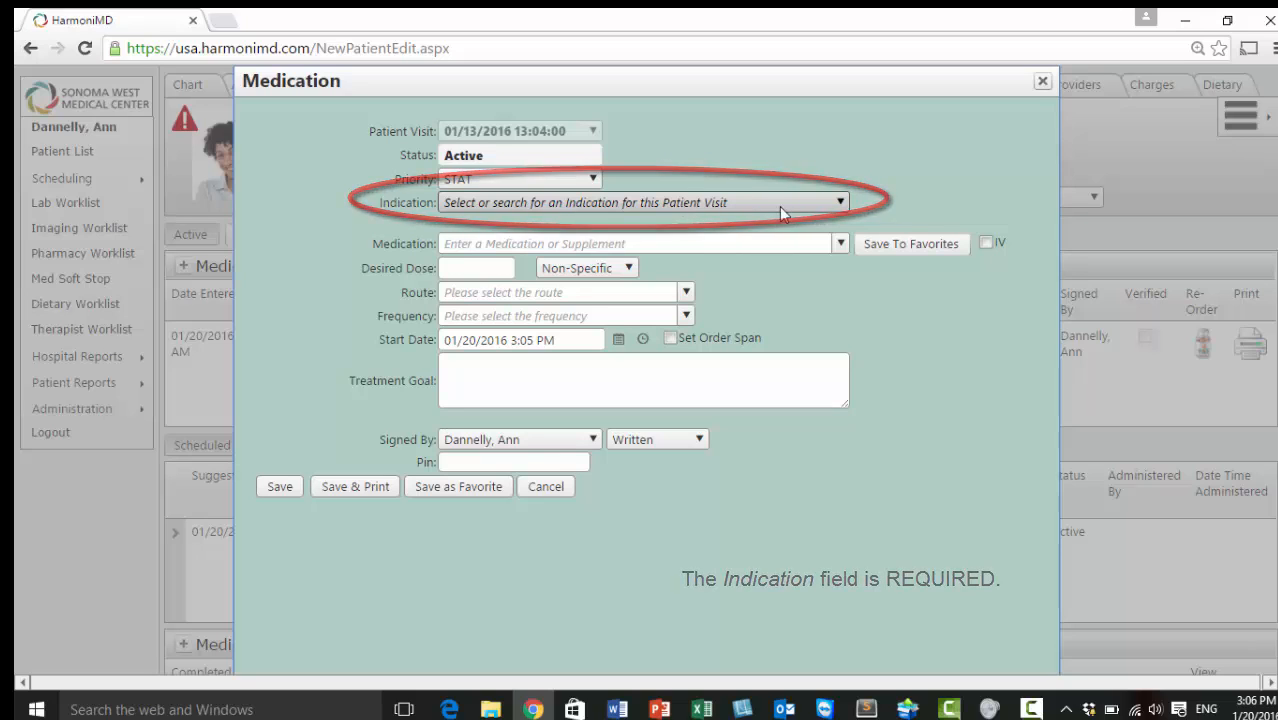
{"action": "left_click", "coordinate": [840, 203]}
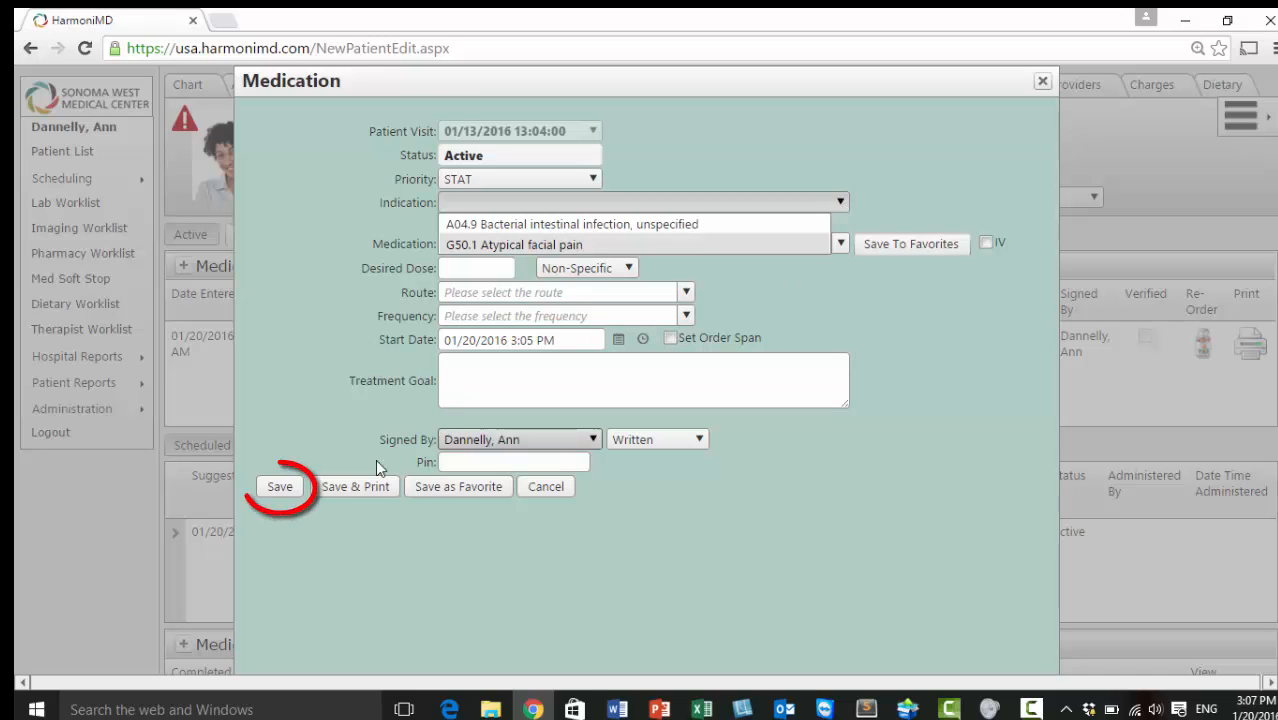
Attempt a save to flag required fields, then choose indication G50.1 Atypical facial pain
{"action": "left_click", "coordinate": [280, 487]}
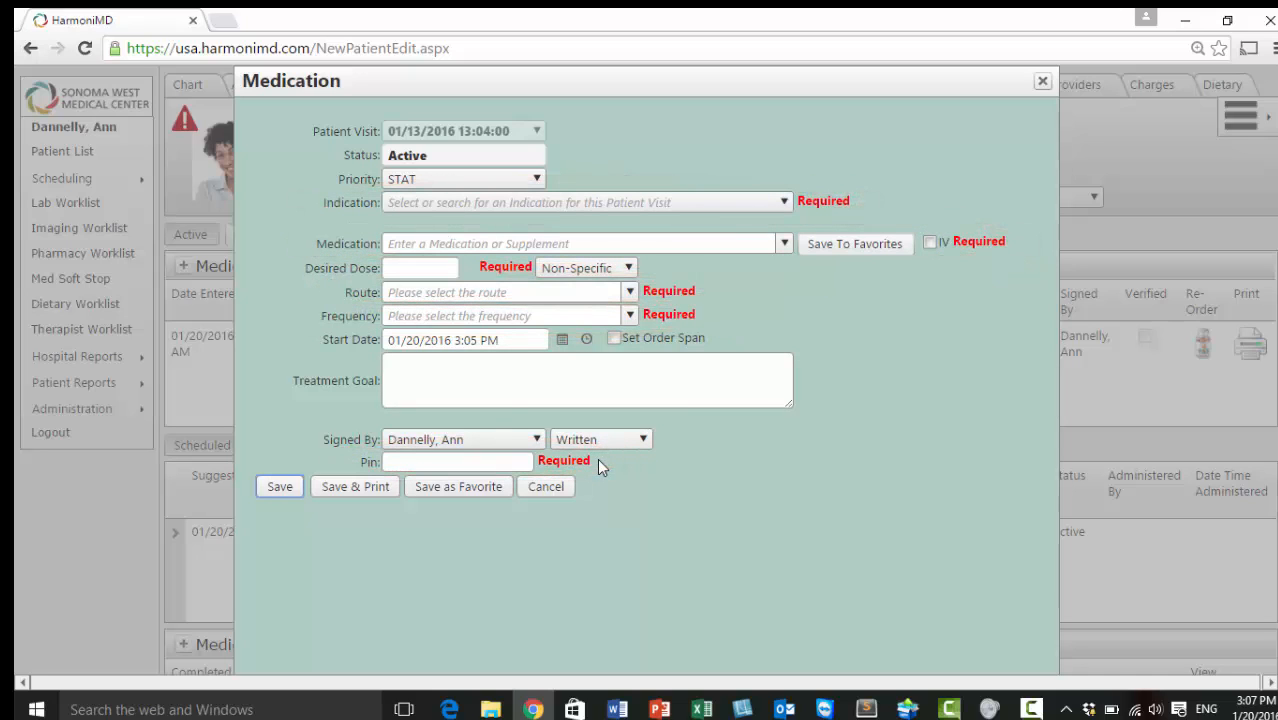
{"action": "left_click", "coordinate": [782, 202]}
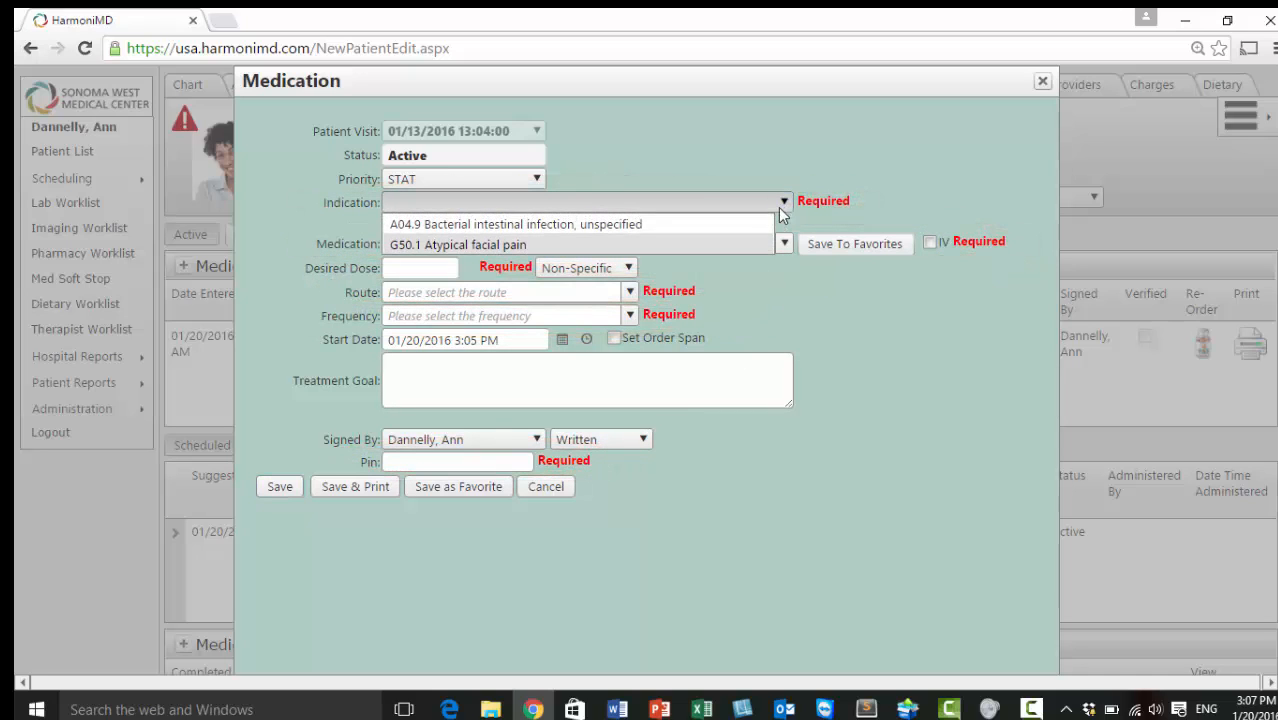
{"action": "left_click", "coordinate": [718, 244]}
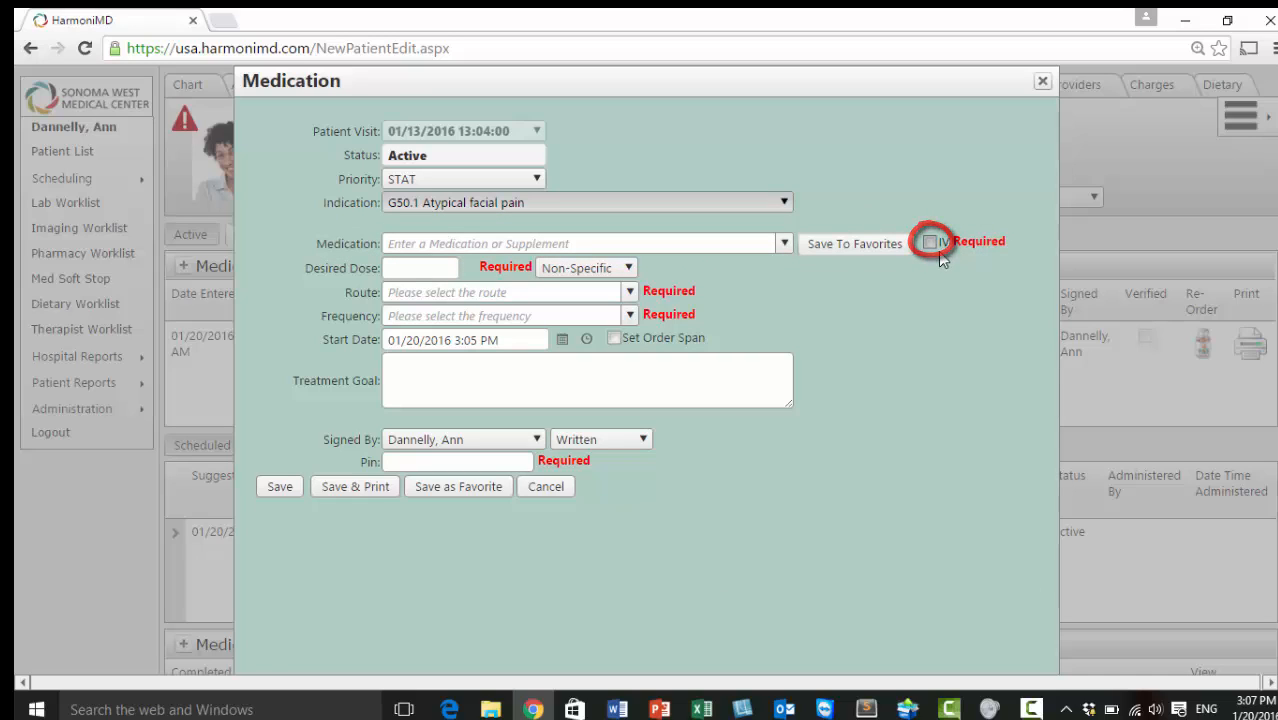
Search 'asp' and select ASPIRIN Chew Lo-do TAB 81MG EA as the medication
{"action": "left_click", "coordinate": [680, 244]}
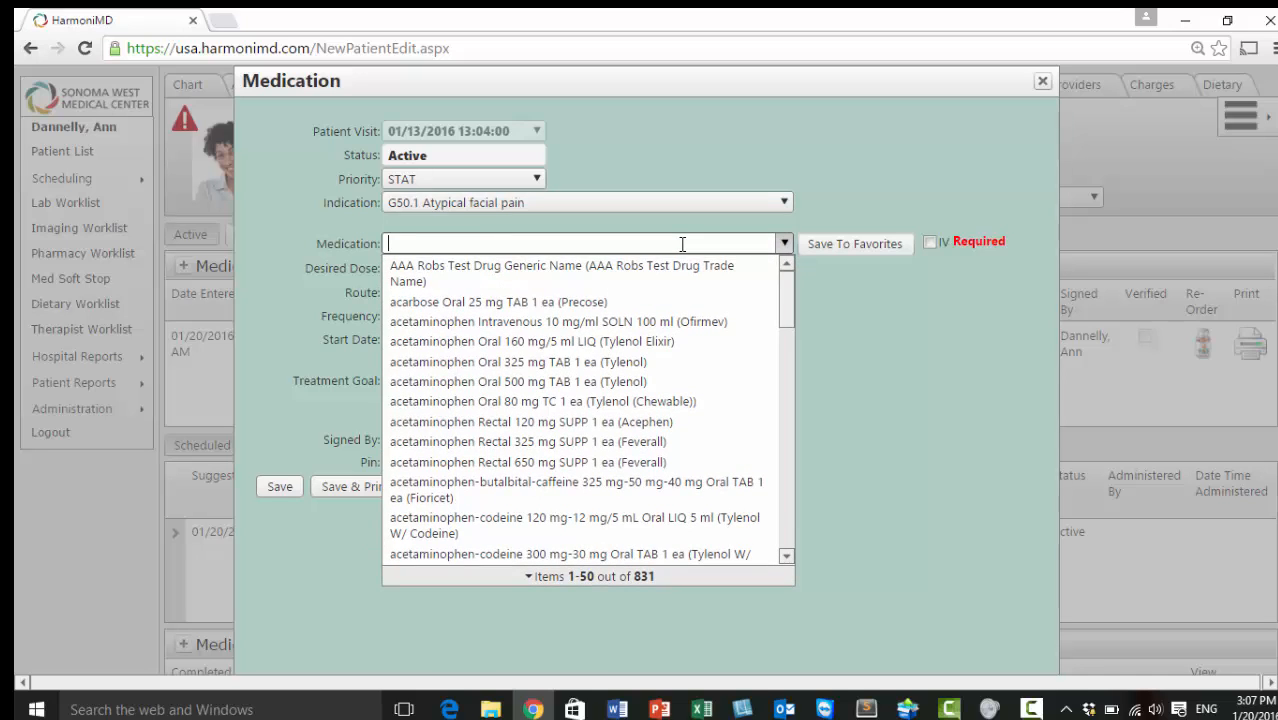
{"action": "type", "text": "asp"}
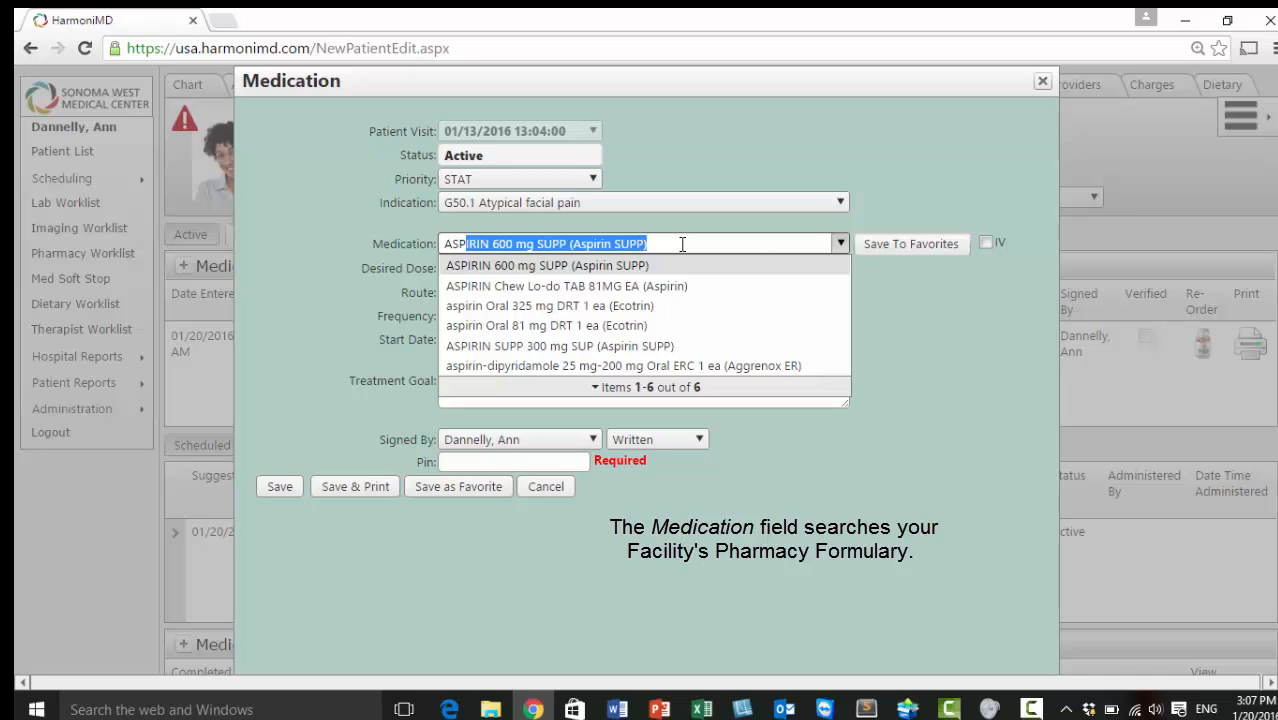
{"action": "left_click", "coordinate": [661, 286]}
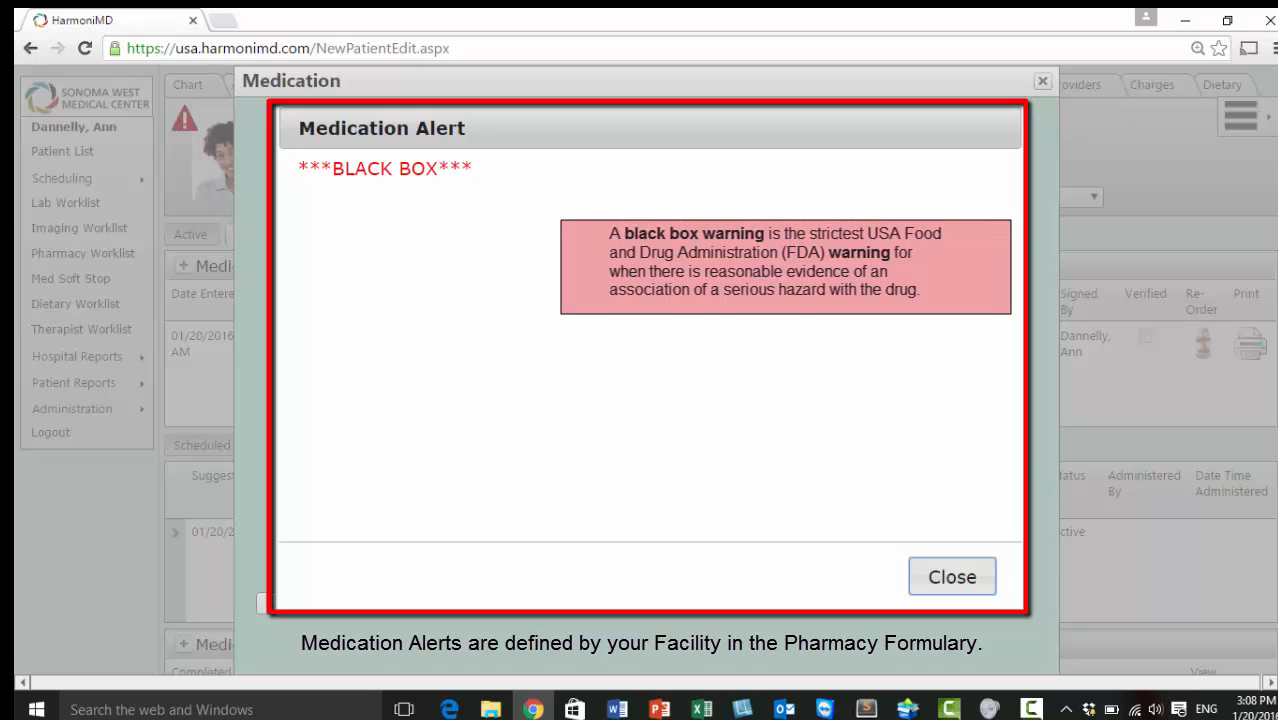
Close the black box Medication Alert for aspirin
{"action": "left_click", "coordinate": [950, 580]}
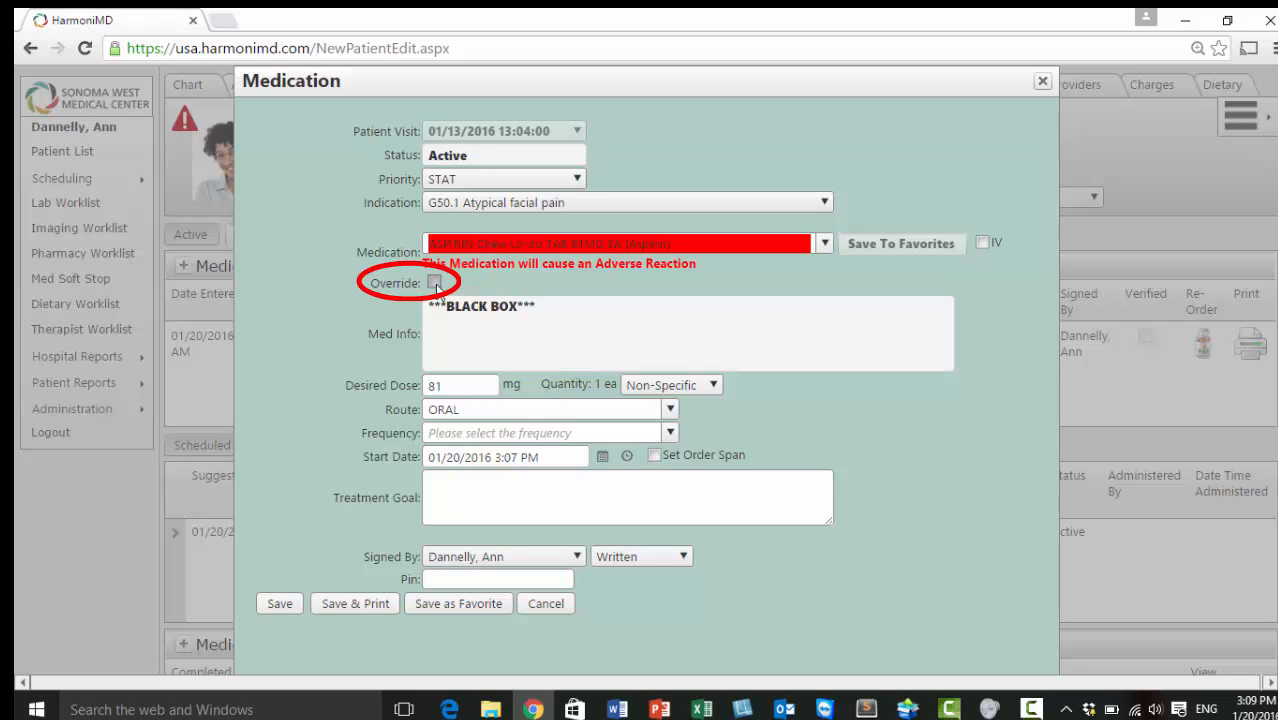
Tick Override to accept the aspirin adverse-reaction warning
{"action": "left_click", "coordinate": [434, 284]}
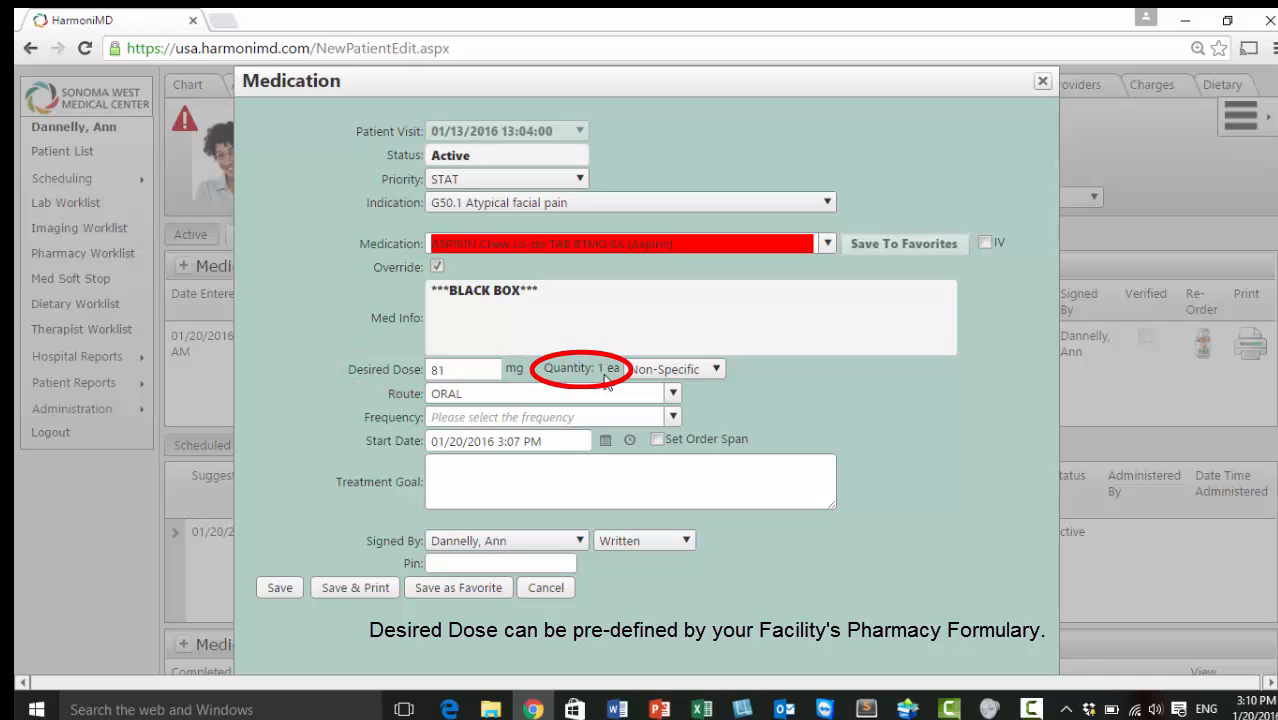
Change the desired dose from 81 to 162 mg, keeping dose type Non-Specific
{"action": "double_click", "coordinate": [445, 369]}
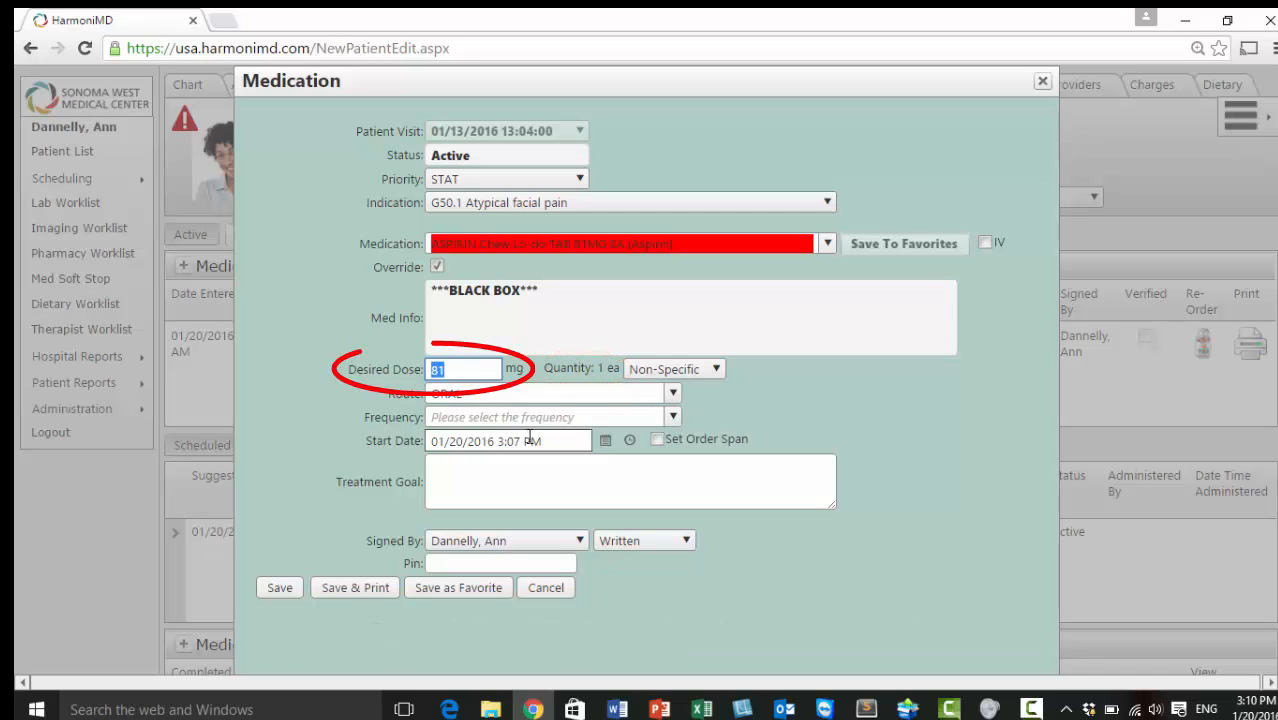
{"action": "type", "text": "162"}
{"action": "key", "text": "Tab"}
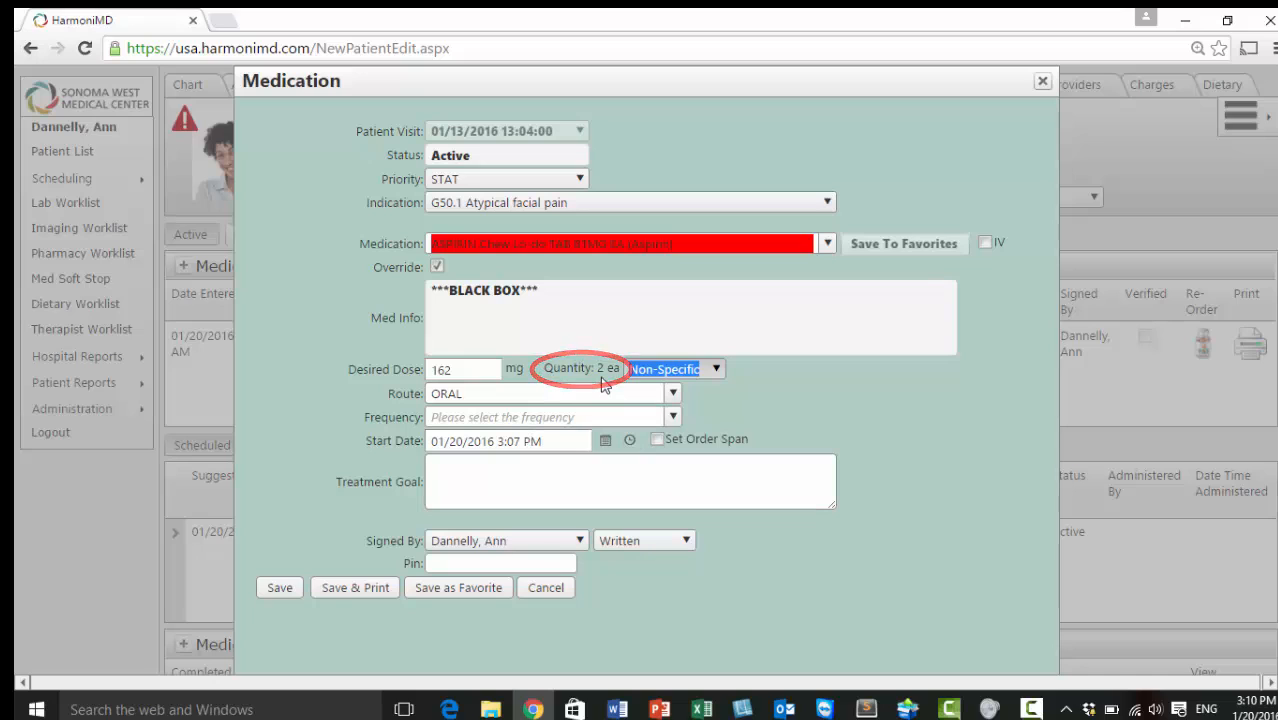
{"action": "left_click", "coordinate": [716, 370]}
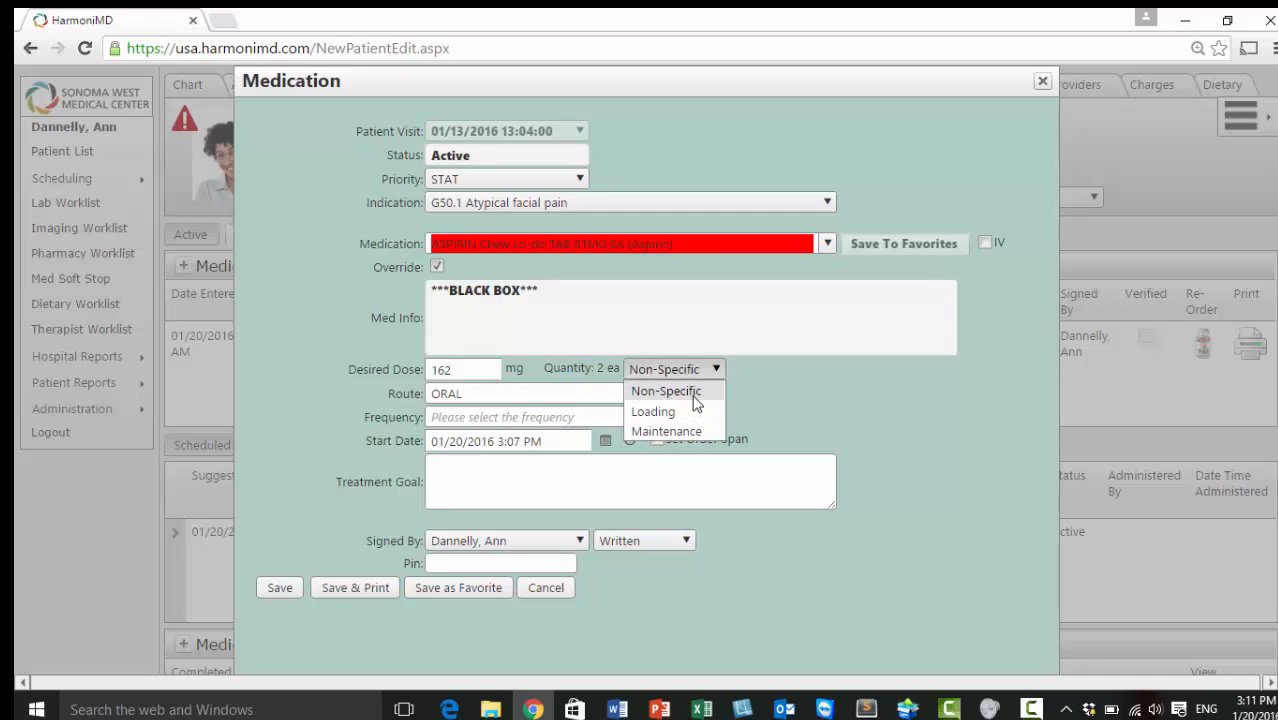
{"action": "left_click", "coordinate": [688, 392]}
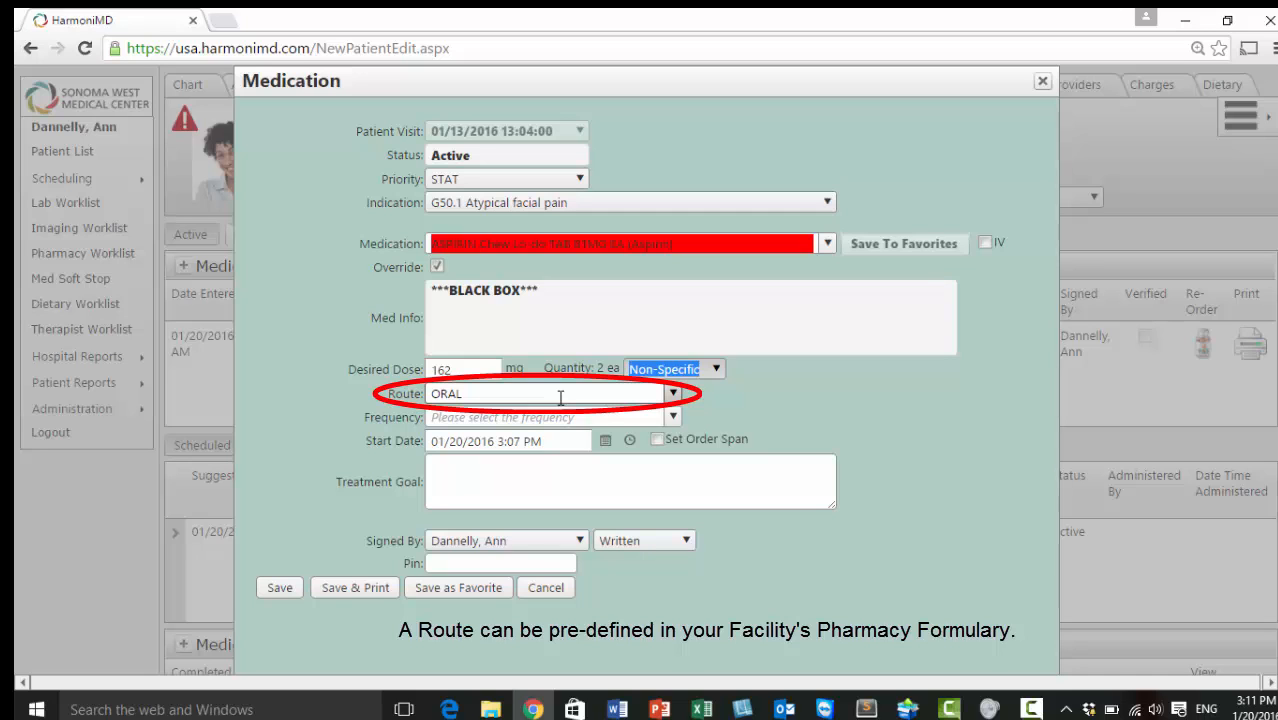
Keep the route ORAL and set the frequency to BID (09:00 and 18:00)
{"action": "left_click", "coordinate": [674, 396]}
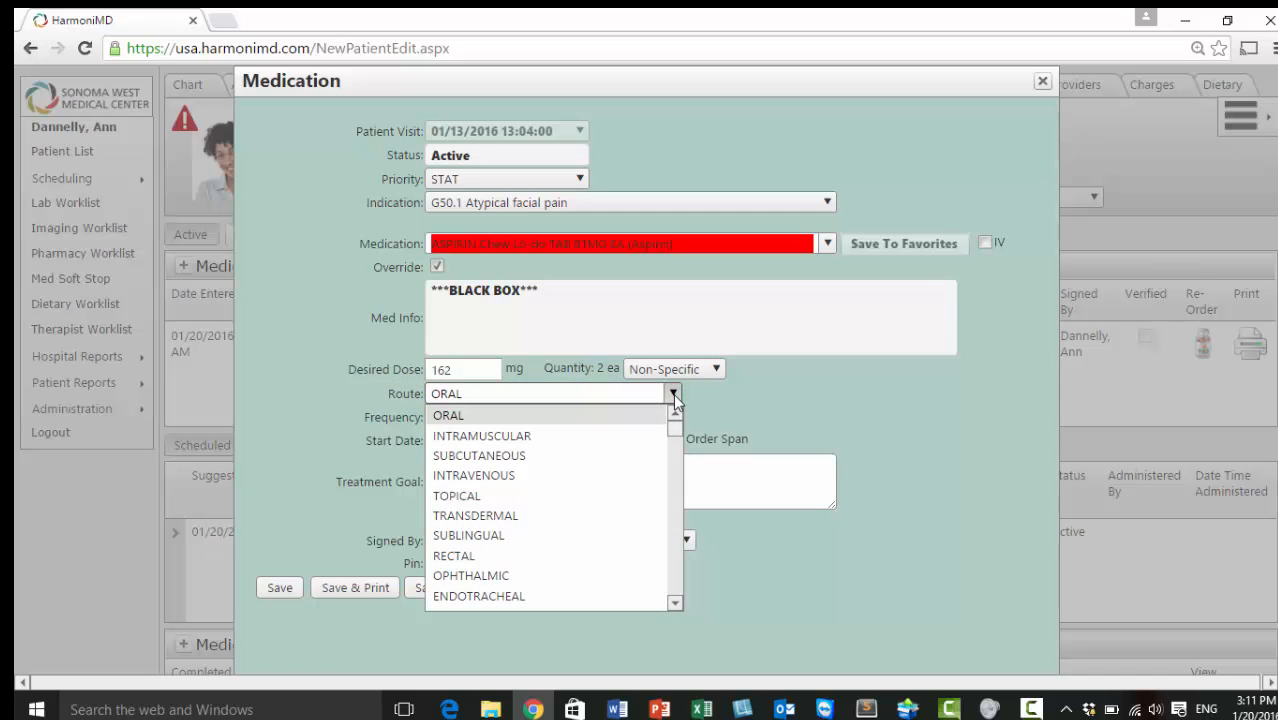
{"action": "left_click", "coordinate": [674, 398]}
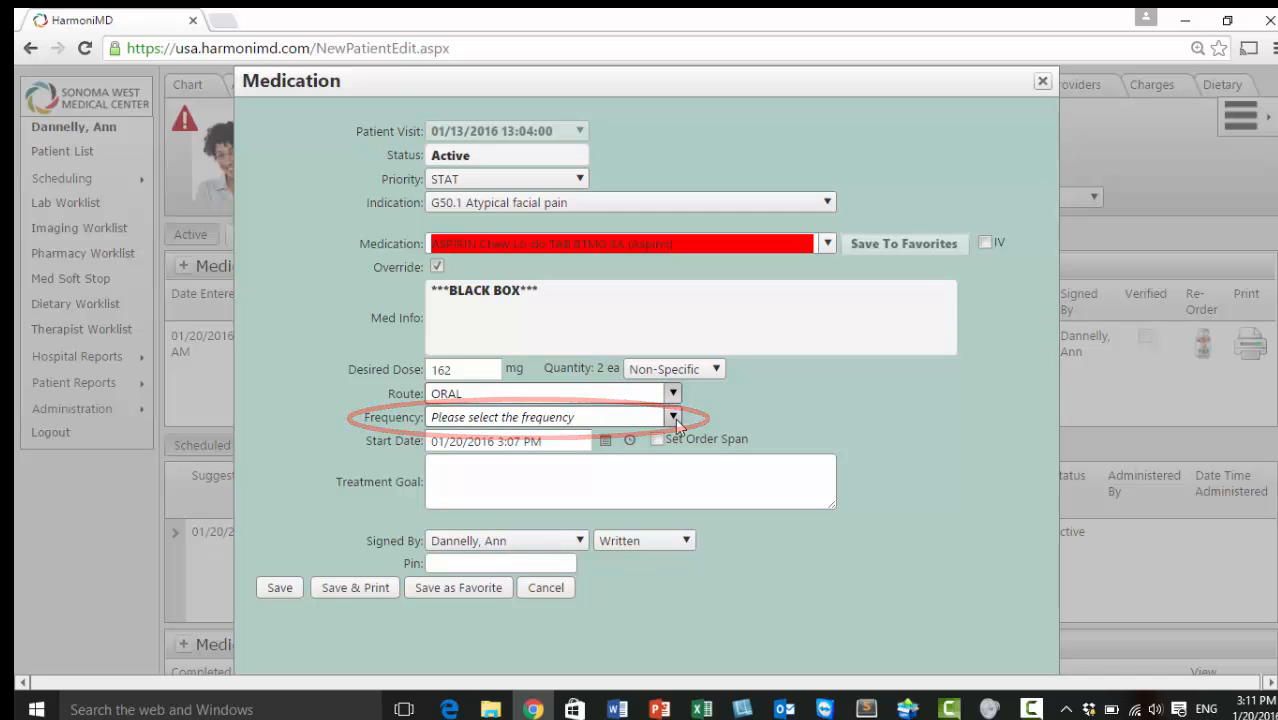
{"action": "left_click", "coordinate": [673, 417]}
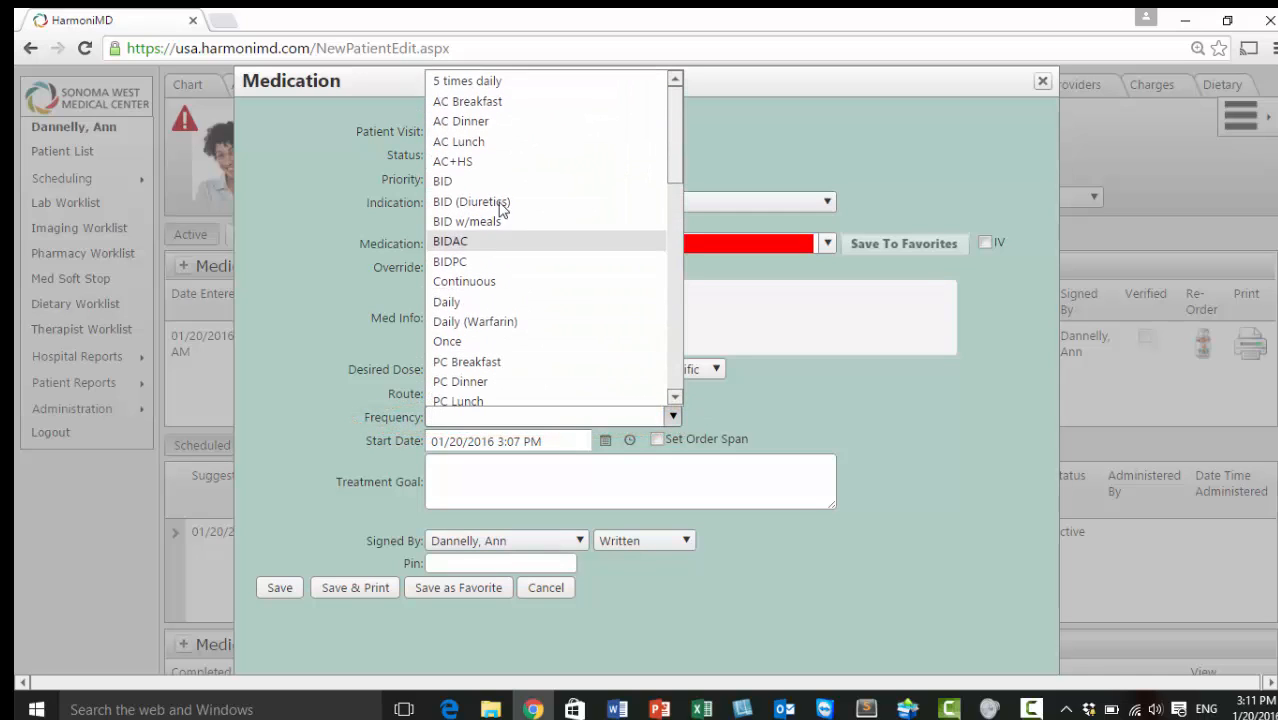
{"action": "left_click", "coordinate": [496, 186]}
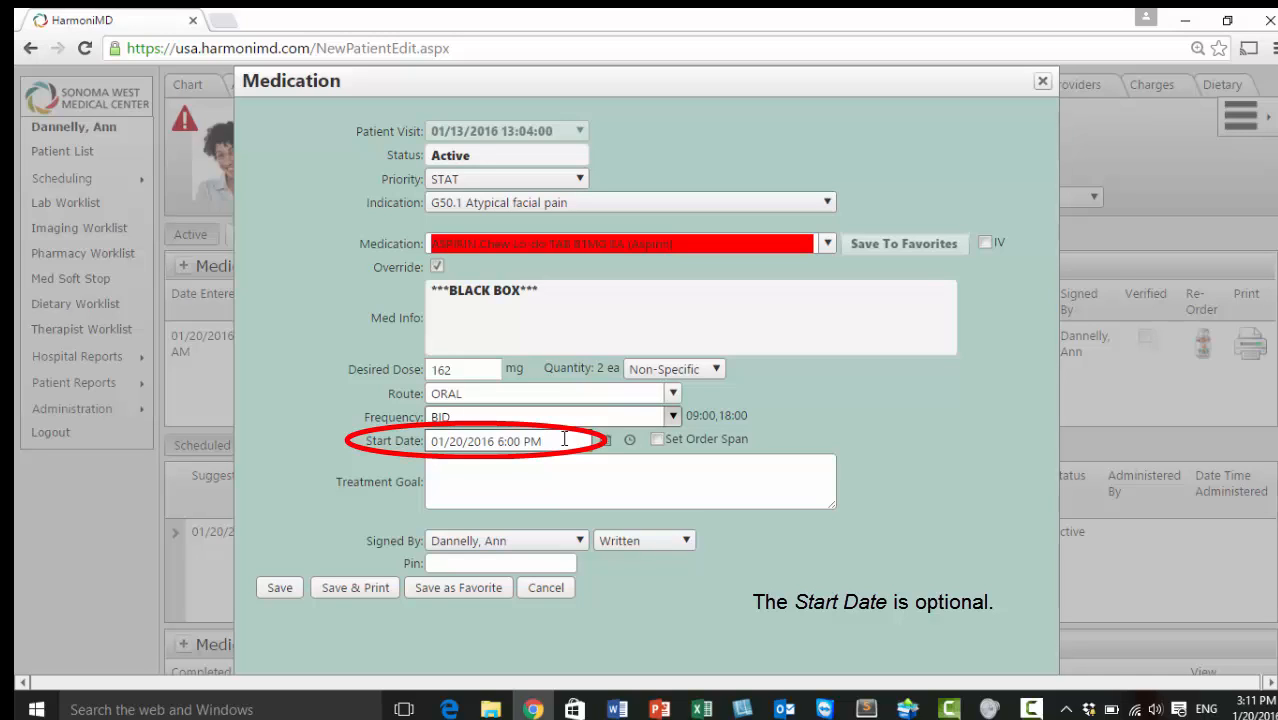
Enable Set Order Span and set it to 3 days, stopping 01/23/2016 09:00
{"action": "left_click", "coordinate": [657, 440]}
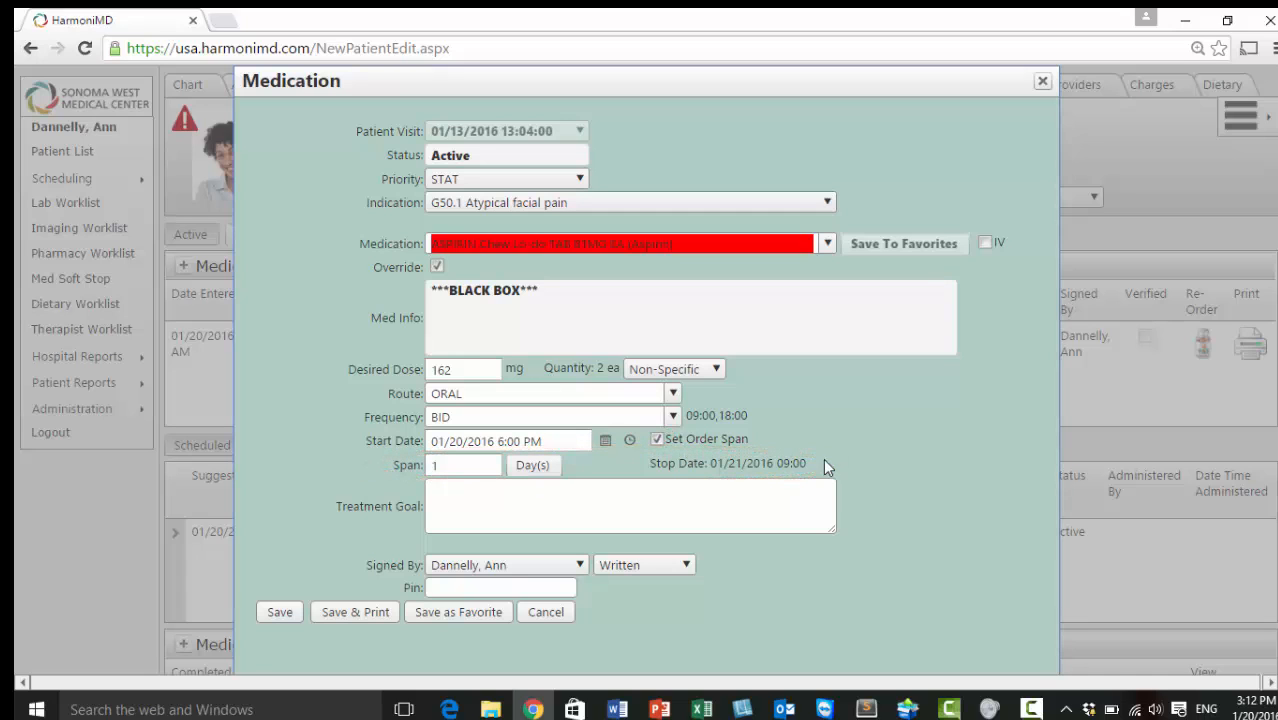
{"action": "left_click", "coordinate": [460, 466]}
{"action": "double_click", "coordinate": [442, 466]}
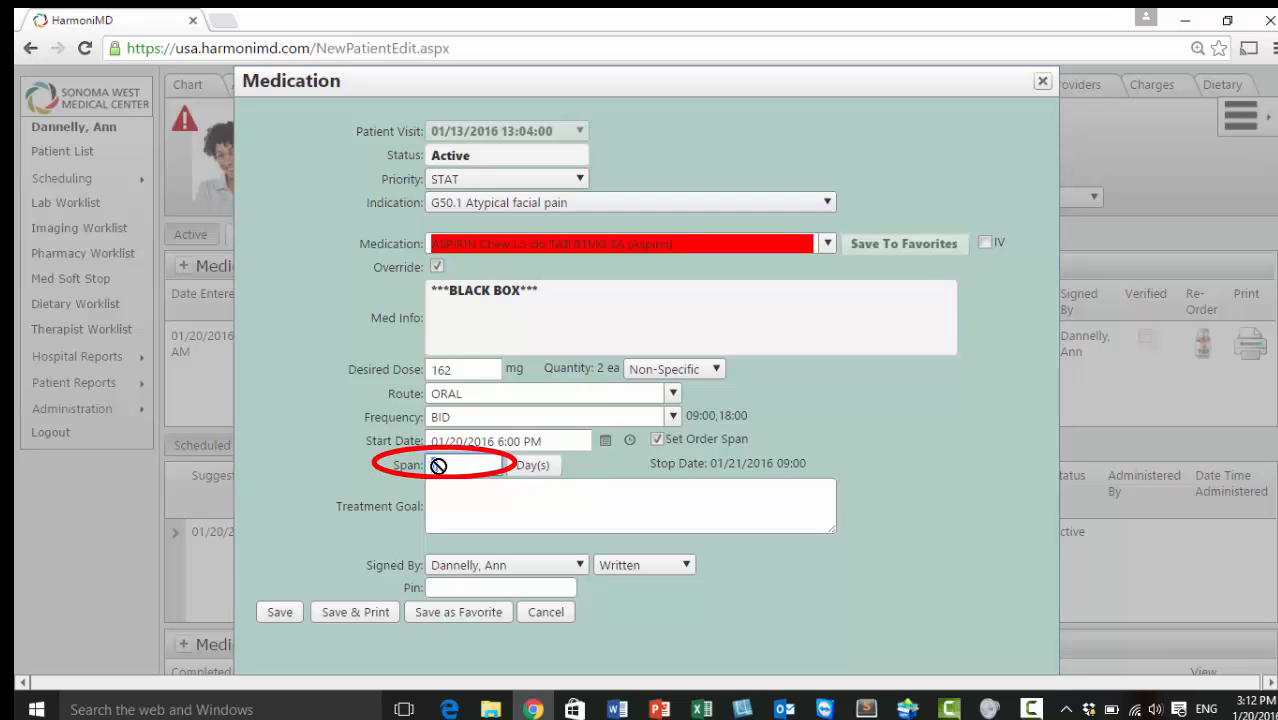
{"action": "type", "text": "3"}
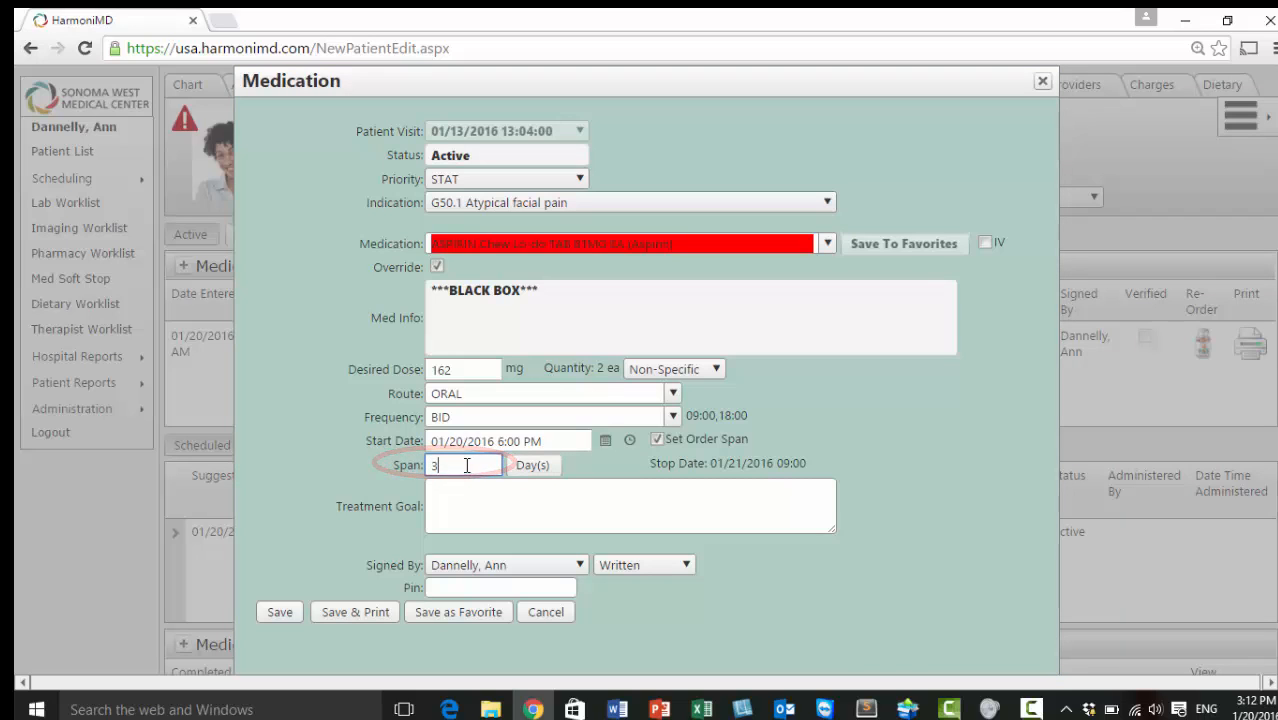
{"action": "key", "text": "Tab"}
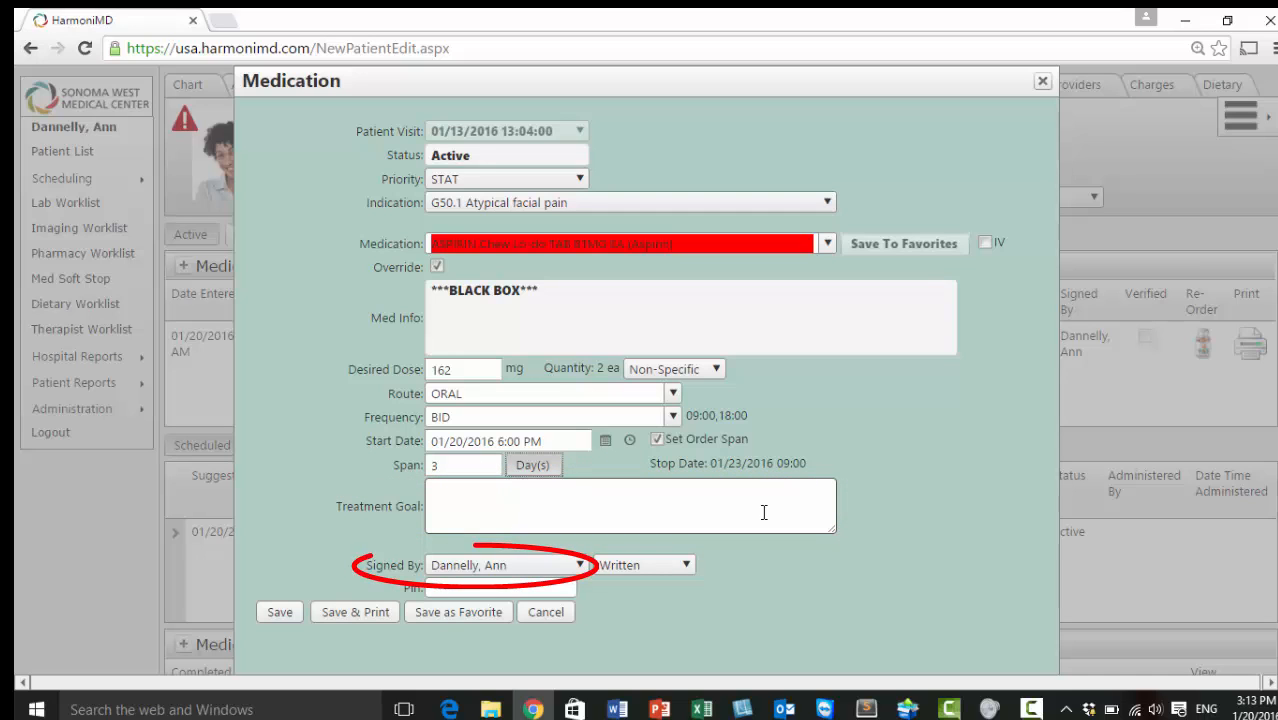
Sign as a different provider with Written order type, enter the signer's PIN, and save
{"action": "left_click", "coordinate": [578, 568]}
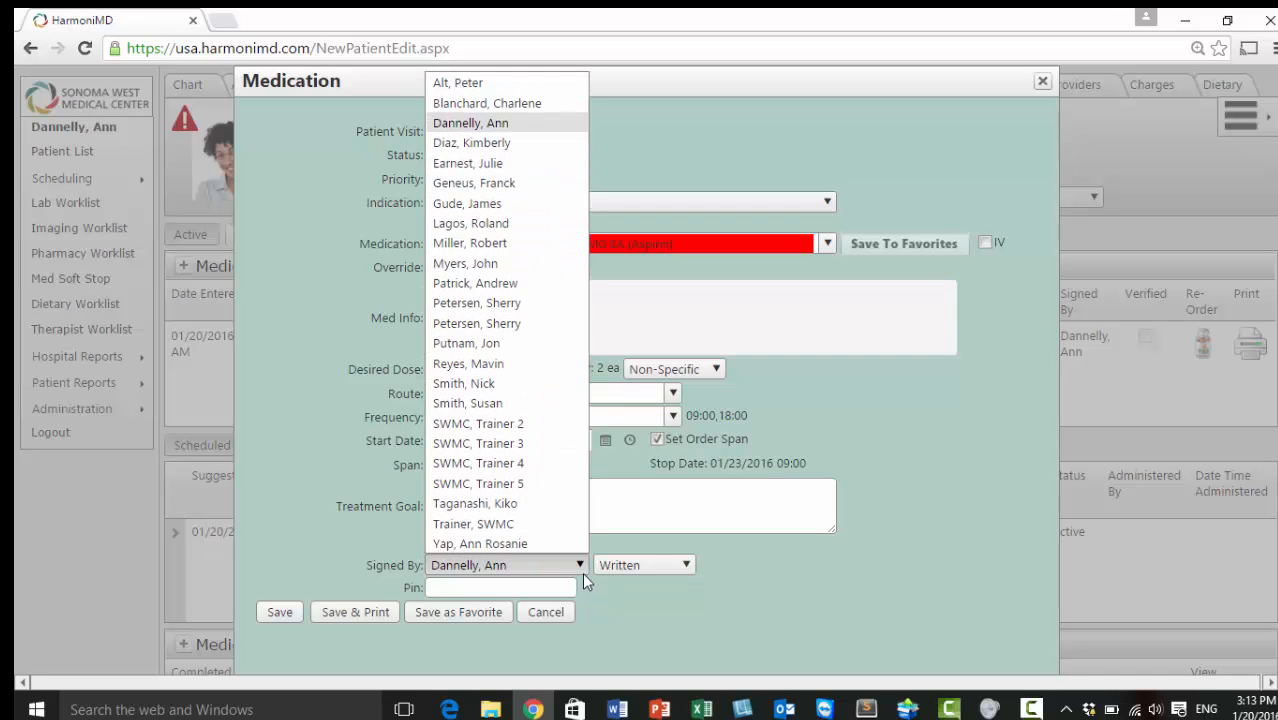
{"action": "left_click", "coordinate": [517, 386]}
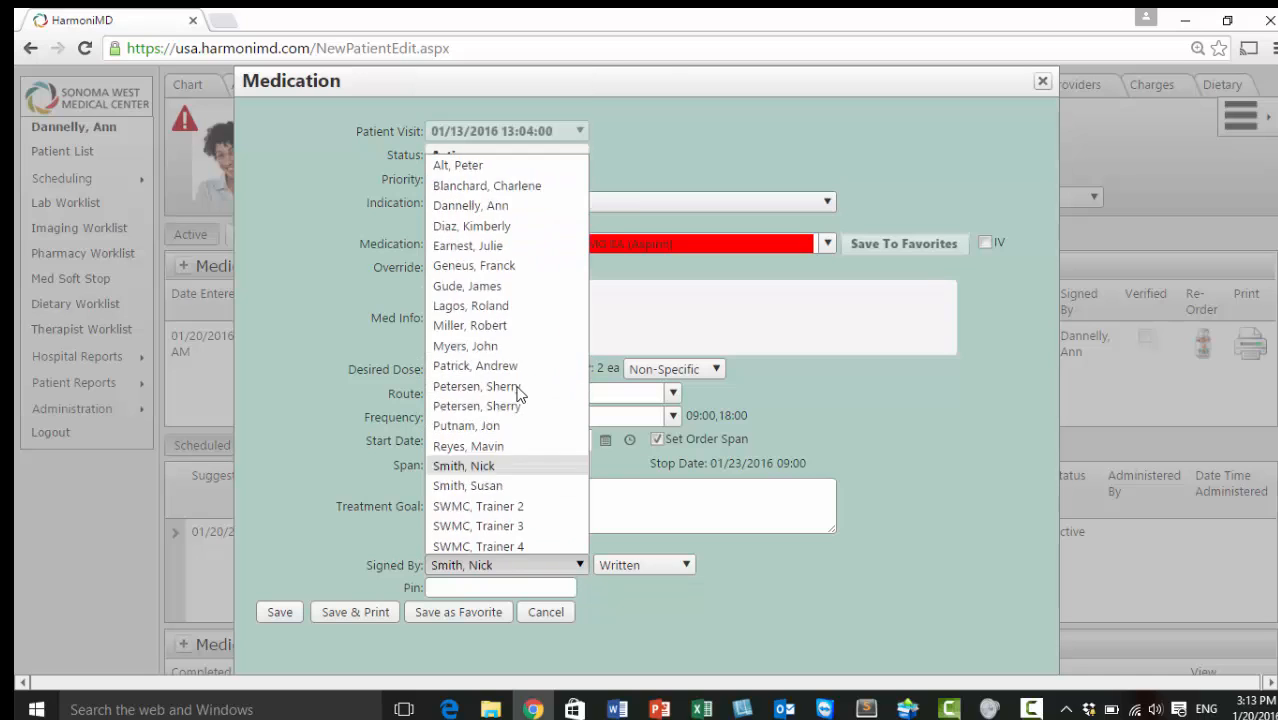
{"action": "left_click", "coordinate": [686, 566]}
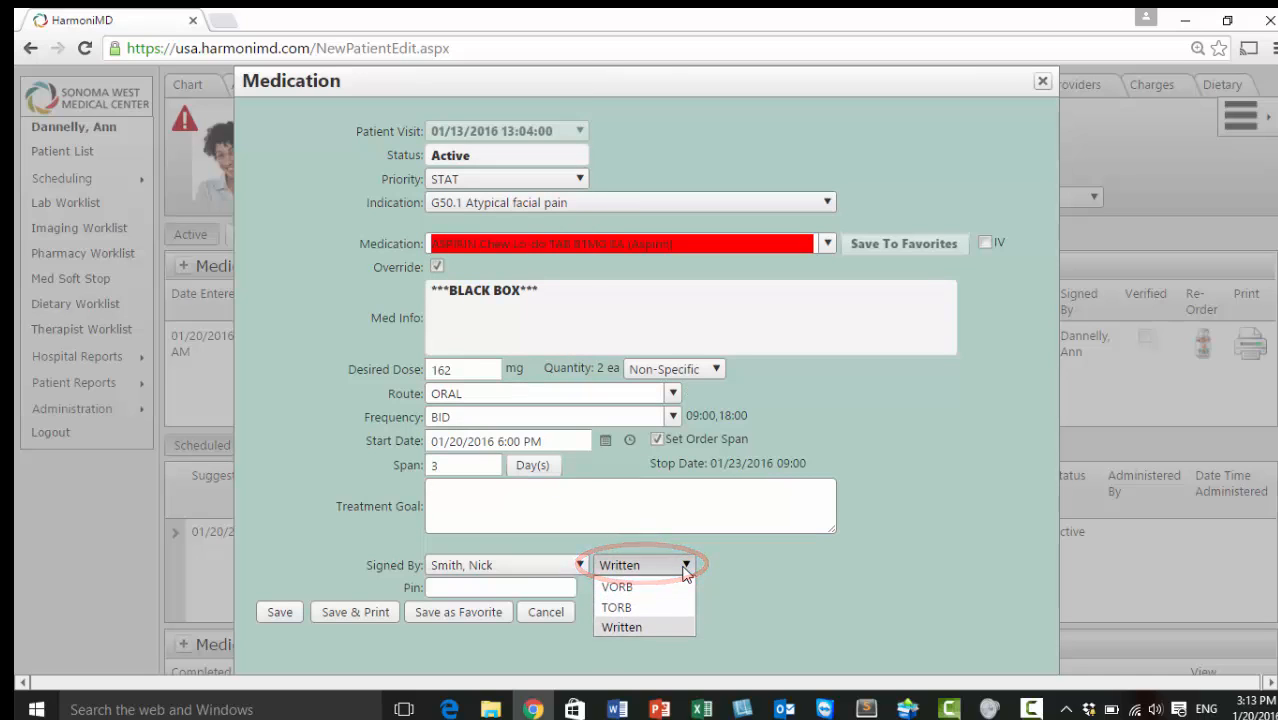
{"action": "left_click", "coordinate": [648, 621]}
{"action": "left_click", "coordinate": [528, 588]}
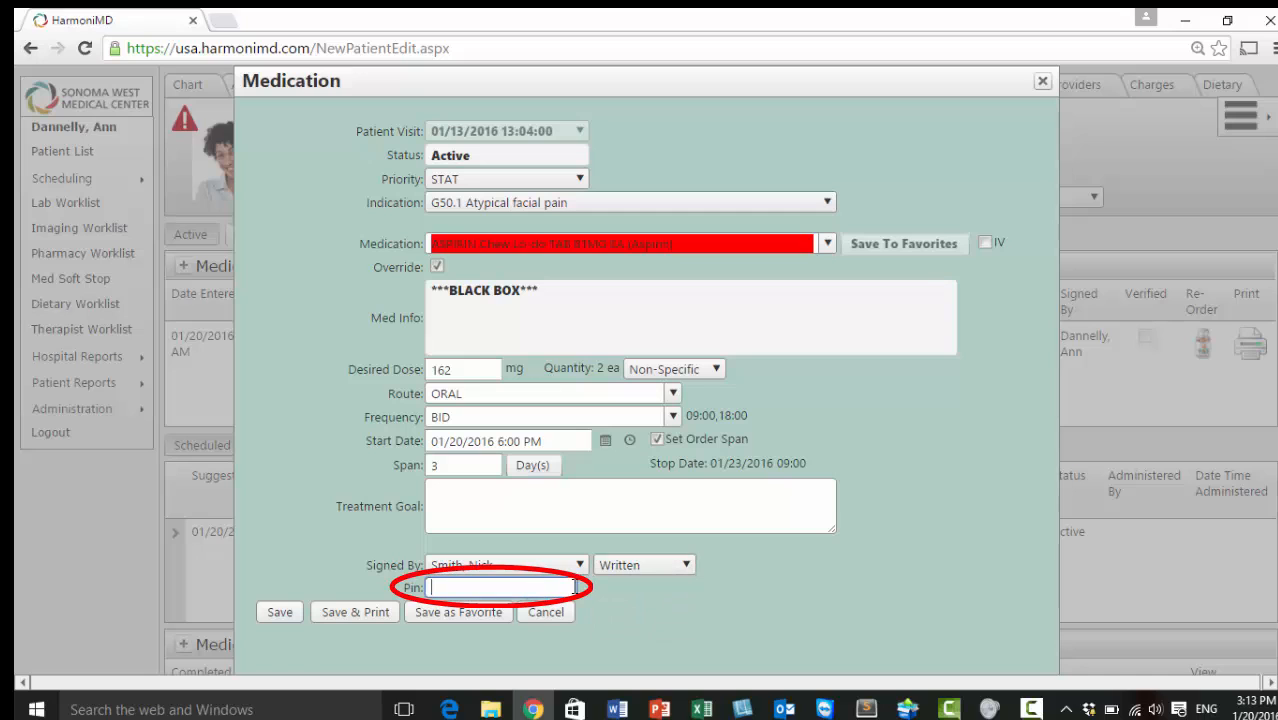
{"action": "type", "text": "1234"}
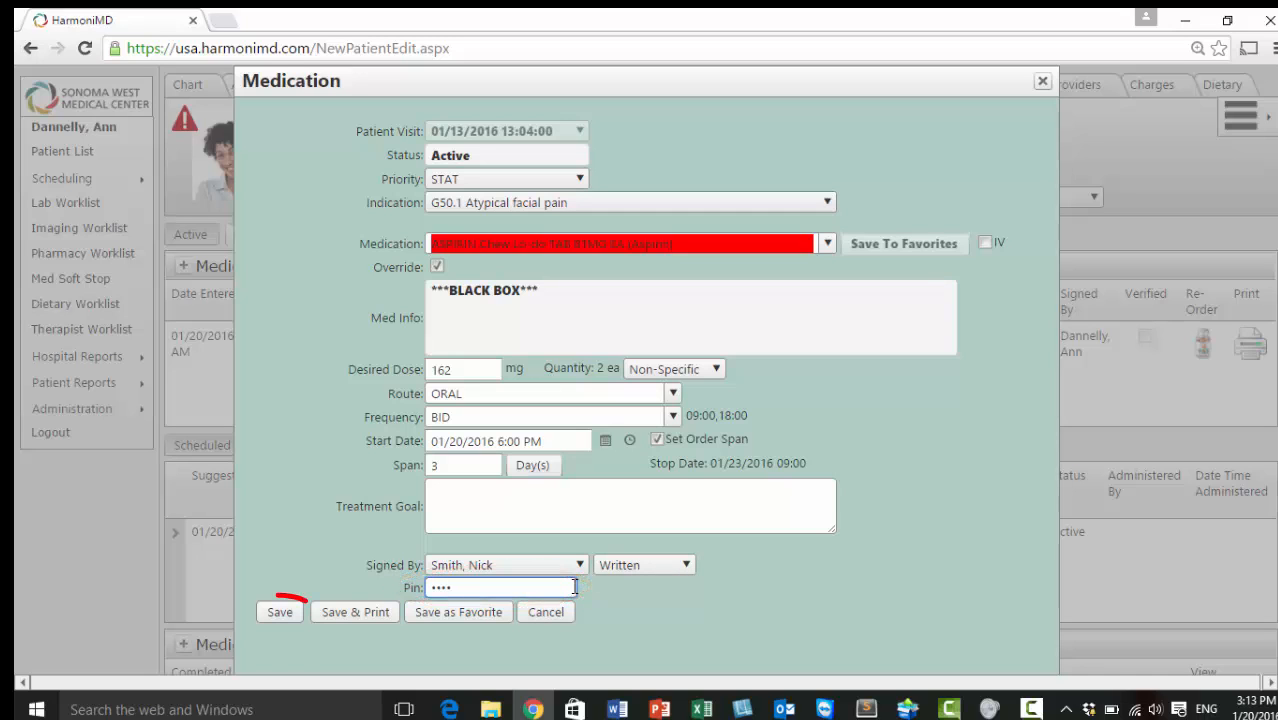
{"action": "left_click", "coordinate": [281, 613]}
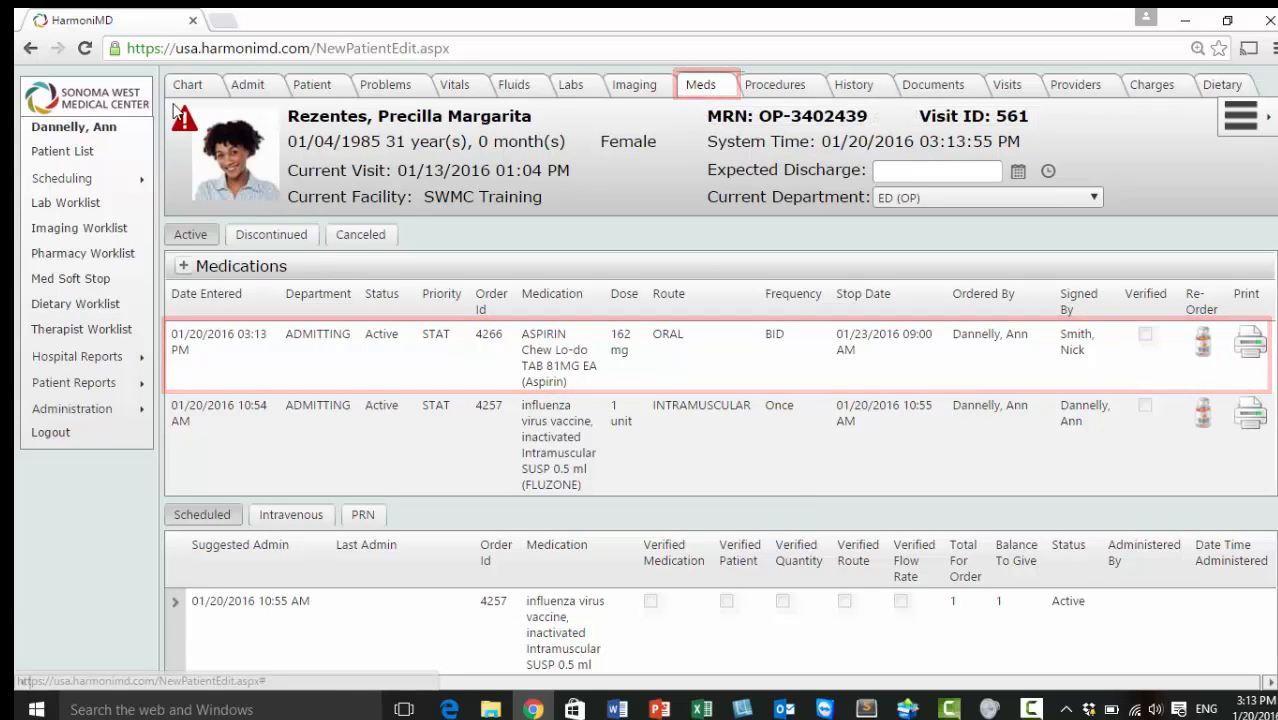
Review the vancomycin allergy on the patient's chart, then return to the Meds list showing aspirin order 4266
{"action": "left_click", "coordinate": [190, 88]}
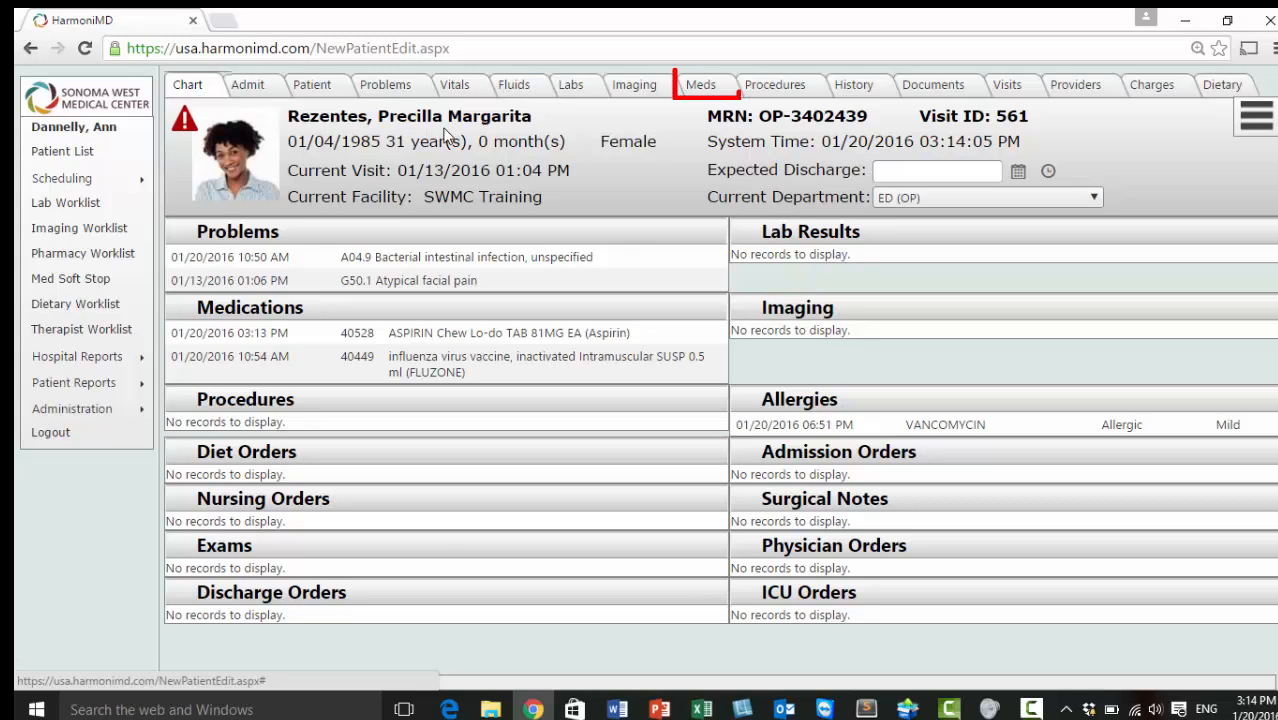
{"action": "left_click", "coordinate": [701, 85]}
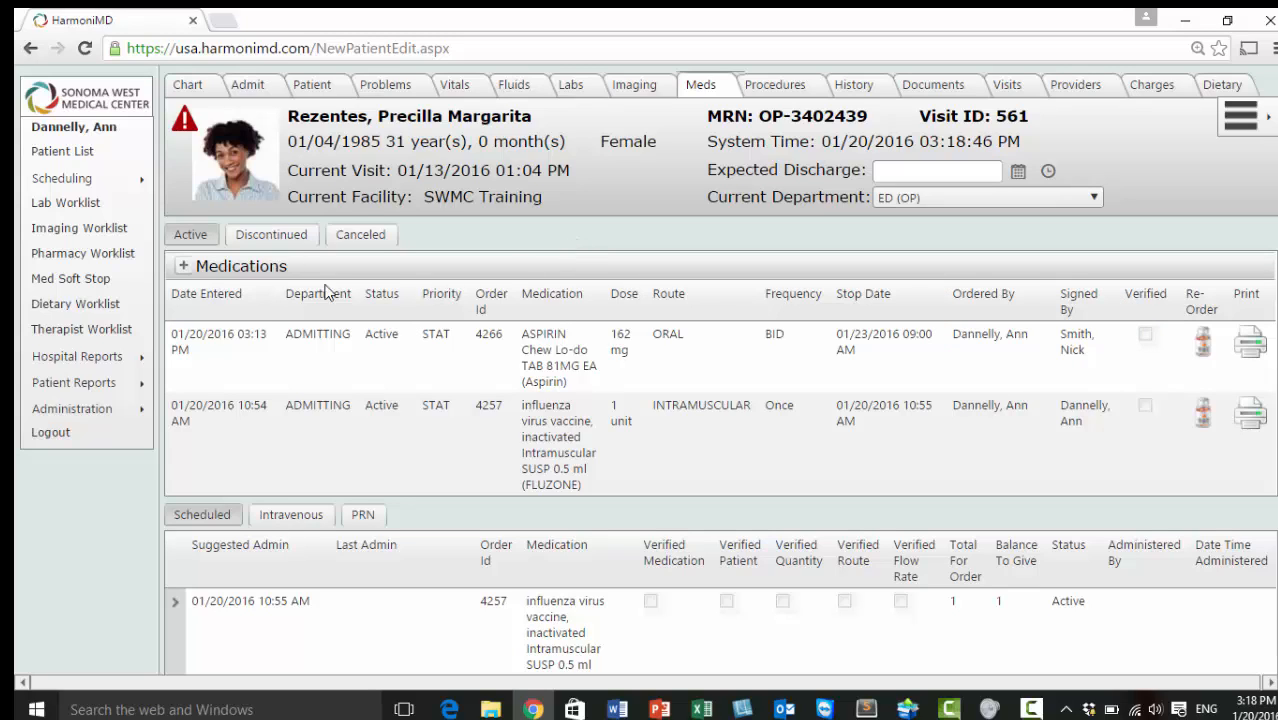
Start a new Vancomycin 1.5G in 500mL NS (Vancocin) order, found by searching 'van', triggering the allergy alert
{"action": "left_click", "coordinate": [184, 268]}
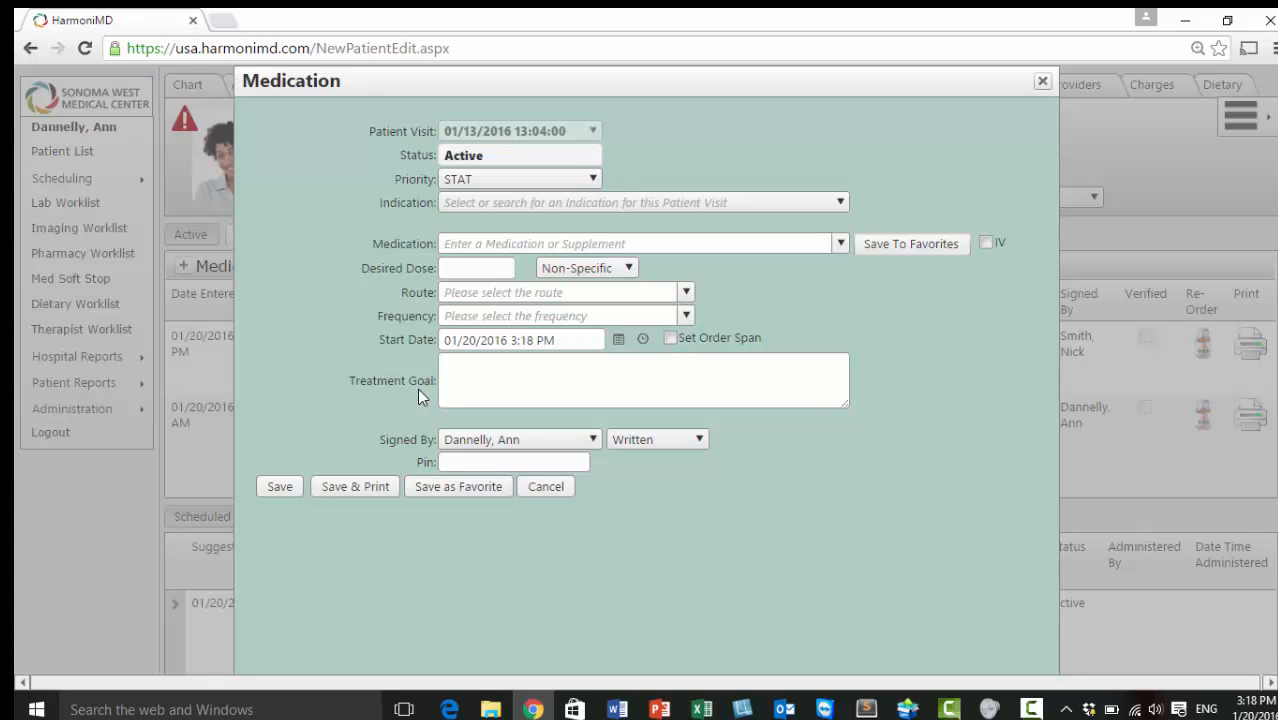
{"action": "left_click", "coordinate": [508, 244]}
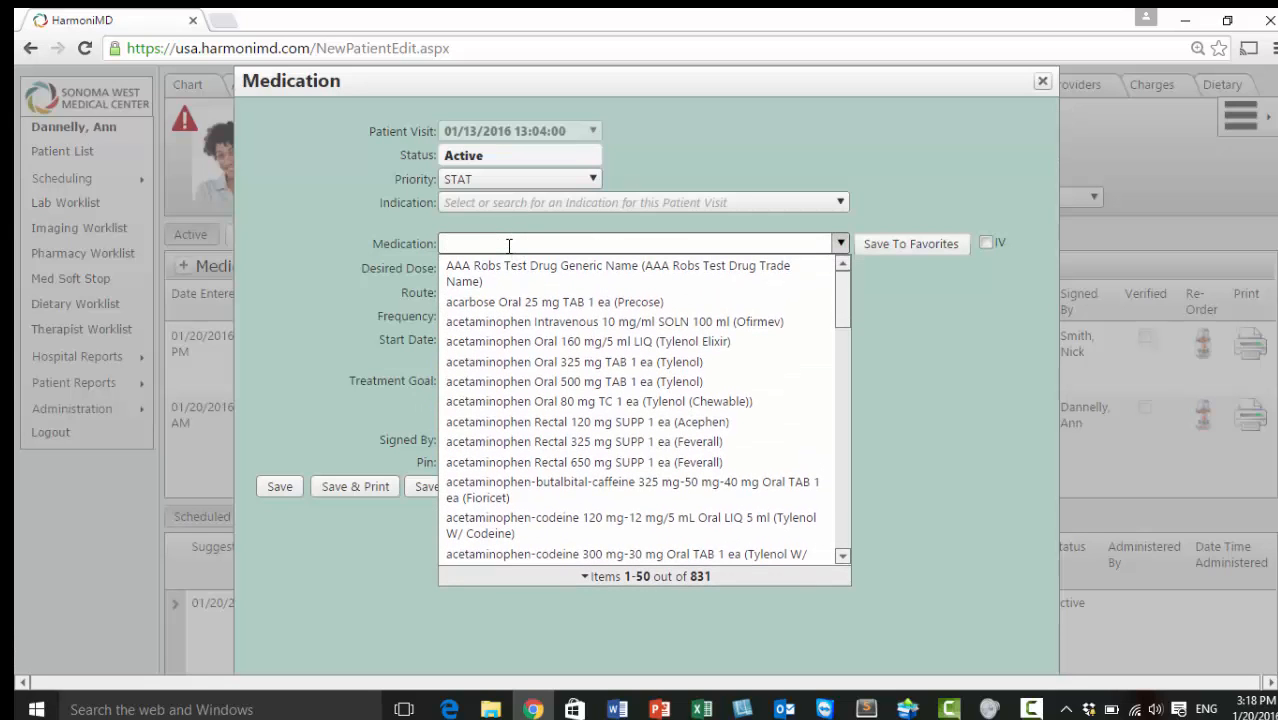
{"action": "type", "text": "van"}
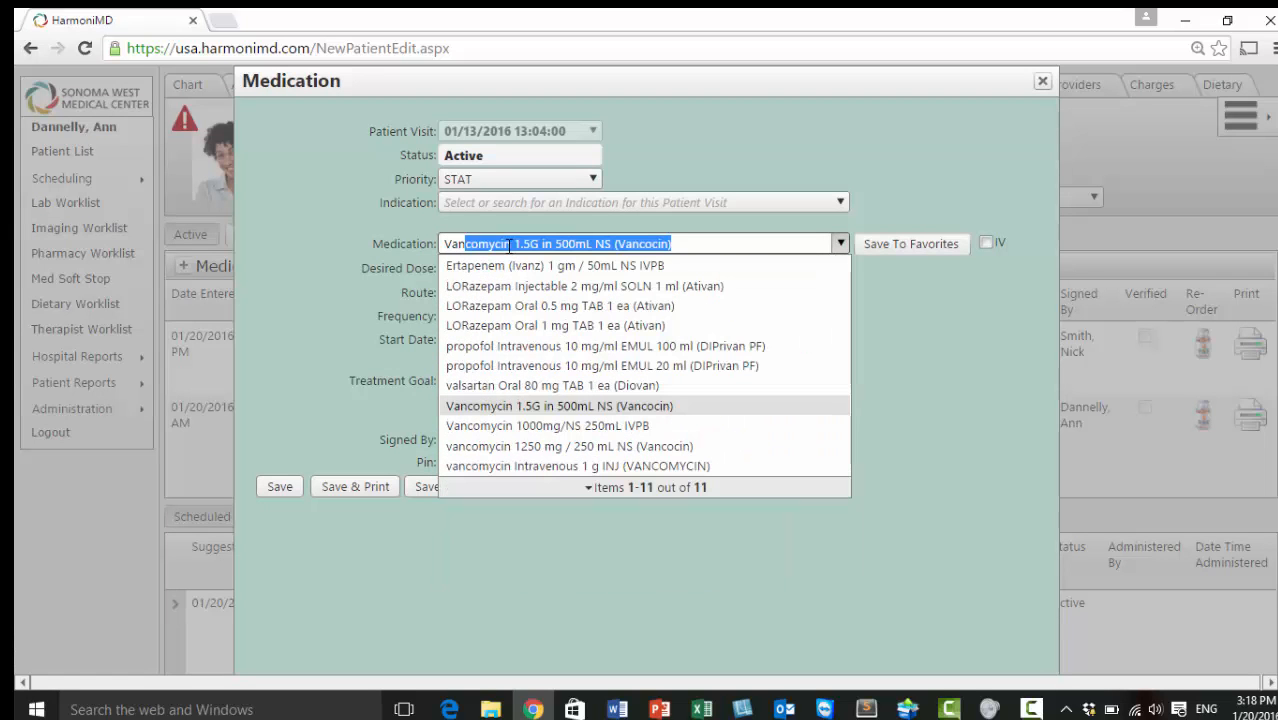
{"action": "left_click", "coordinate": [542, 406]}
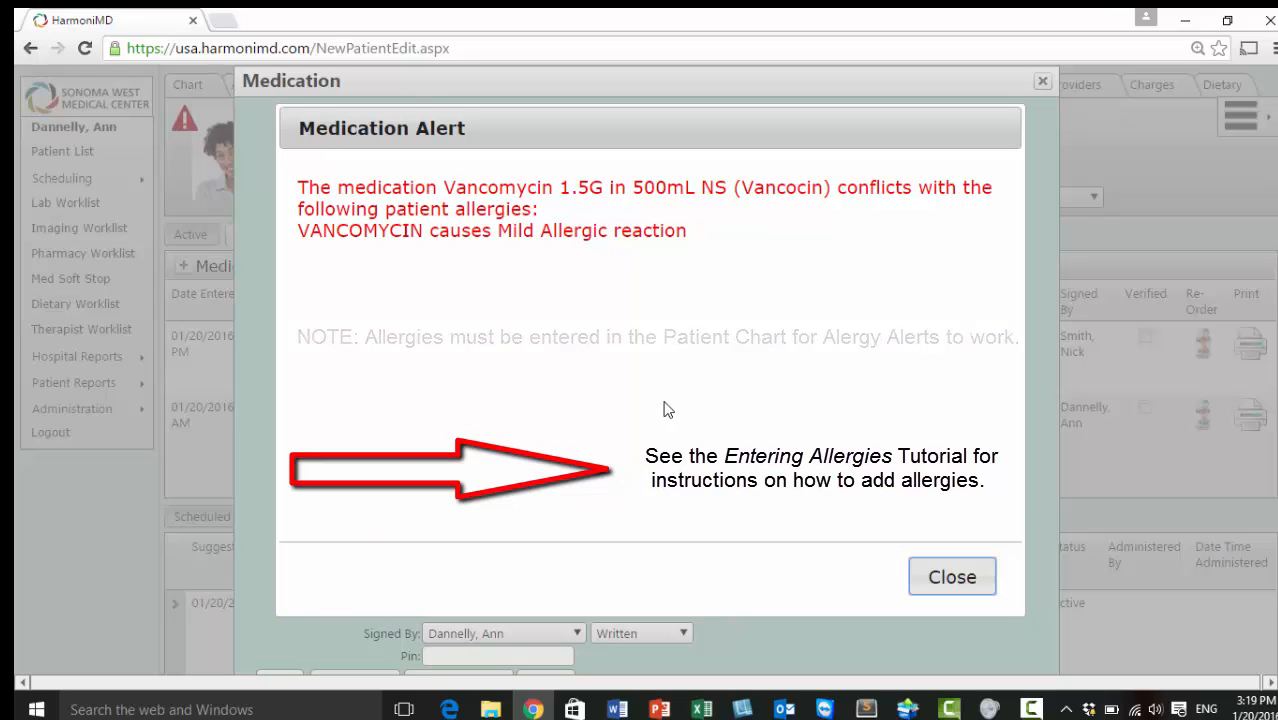
Close the Medication Alert, leaving the 1.5 gm IV vancomycin order flagged for adverse reaction
{"action": "left_click", "coordinate": [960, 580]}
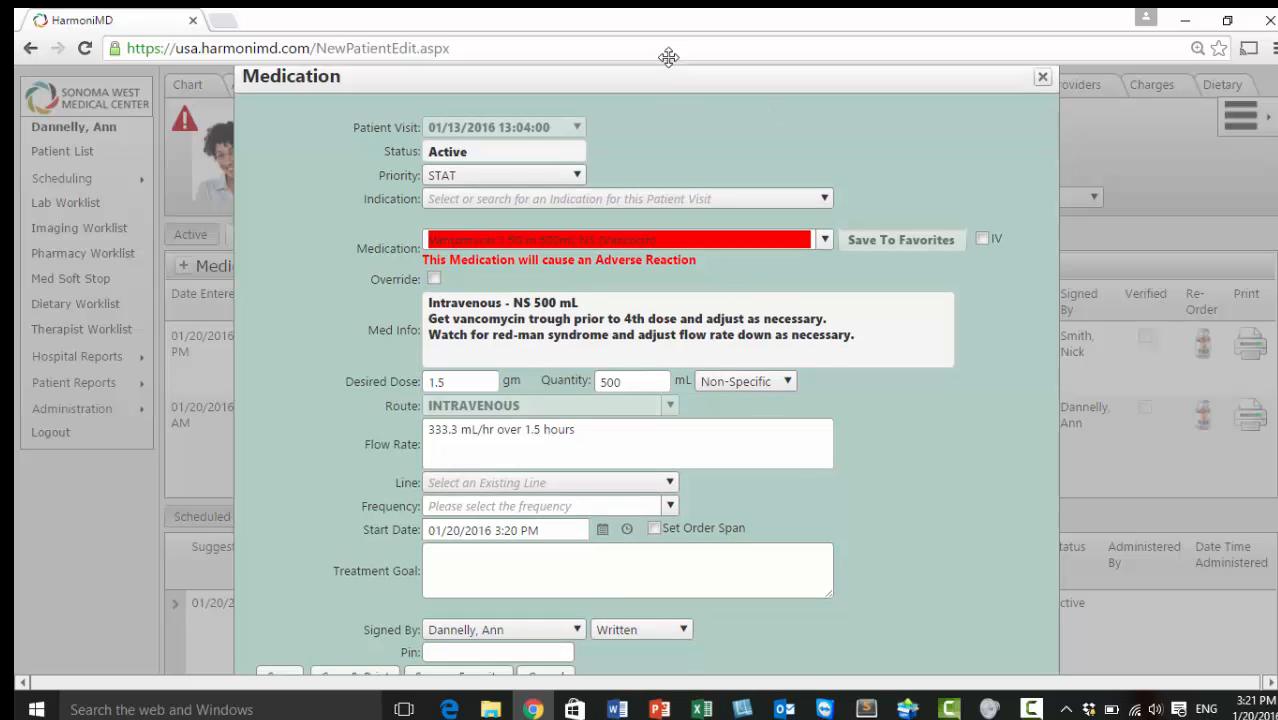
Cancel the unsaved Vancomycin 1.5G order form to return to the active medications list
{"action": "left_click_drag", "start_coordinate": [668, 84], "coordinate": [670, 41]}
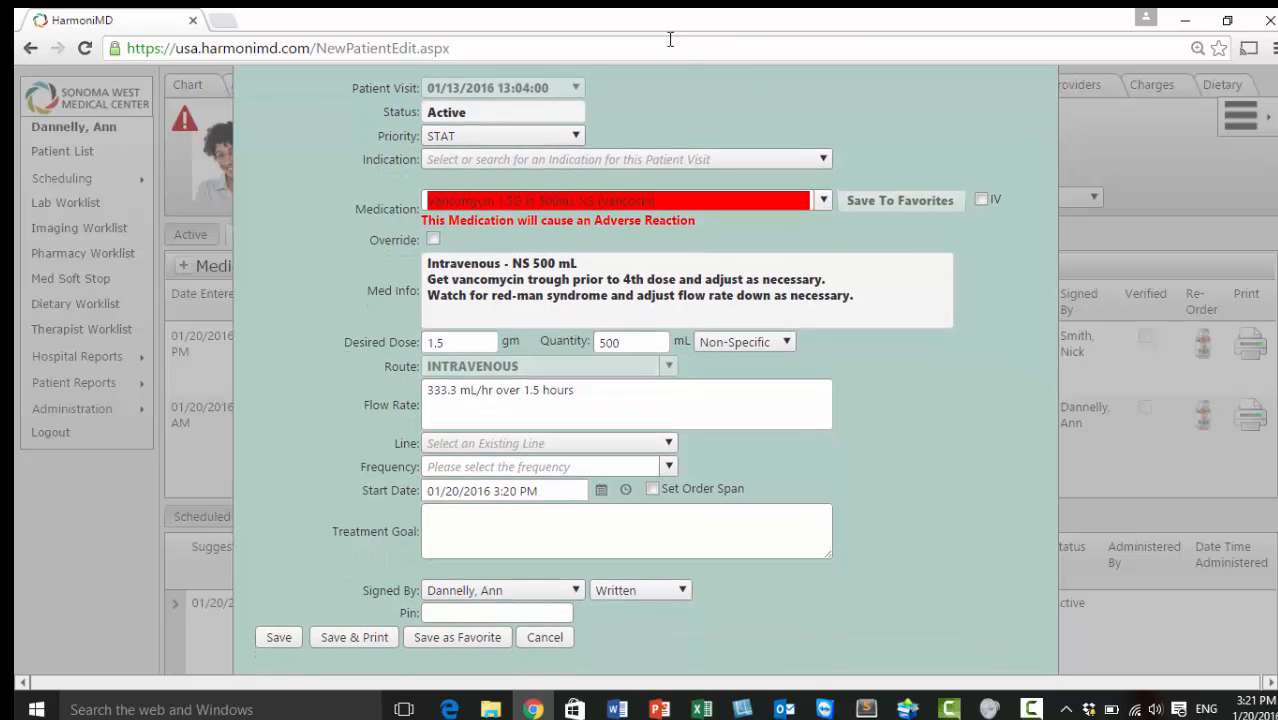
{"action": "left_click", "coordinate": [552, 644]}
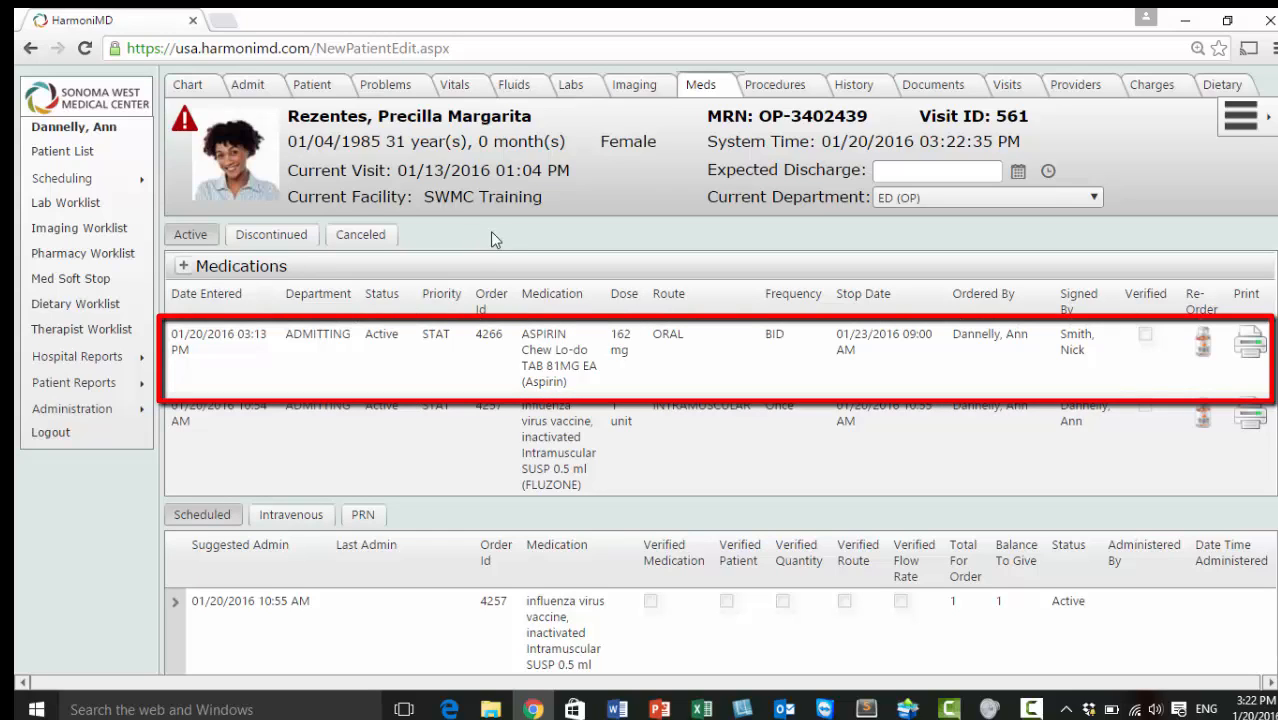
Change the aspirin order's status to Canceled and submit the update
{"action": "left_click", "coordinate": [532, 367]}
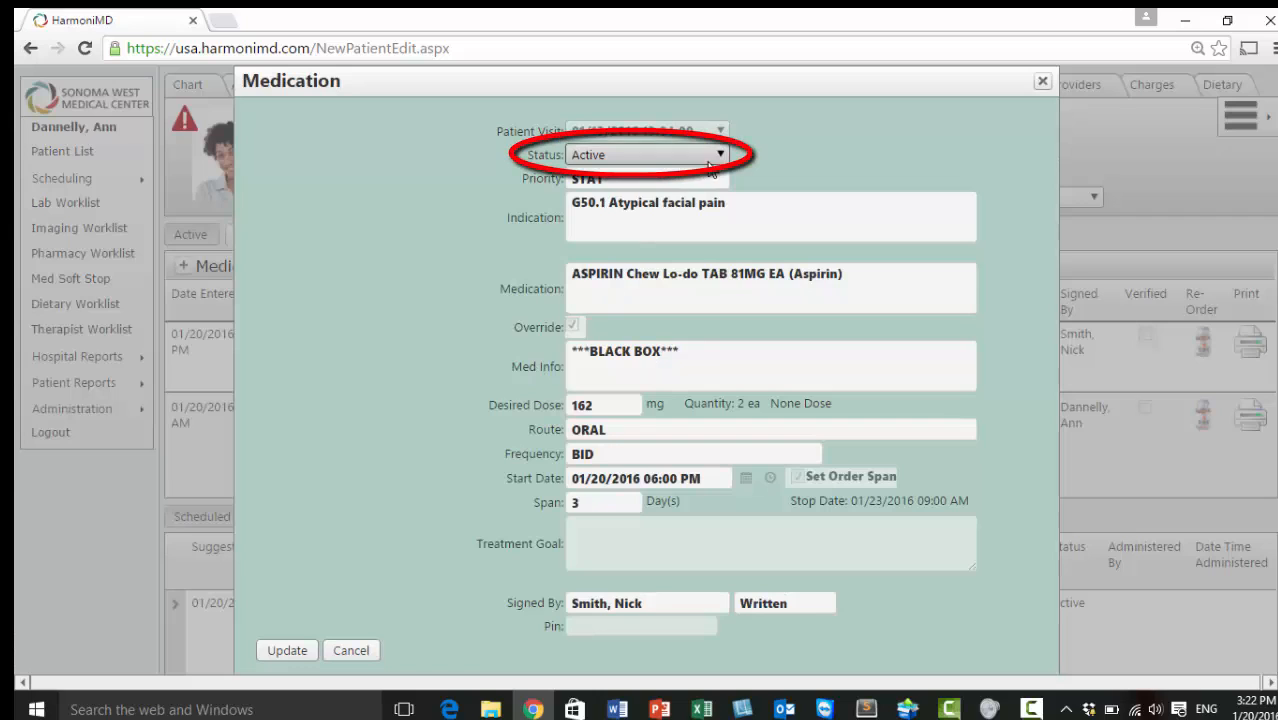
{"action": "left_click", "coordinate": [719, 155]}
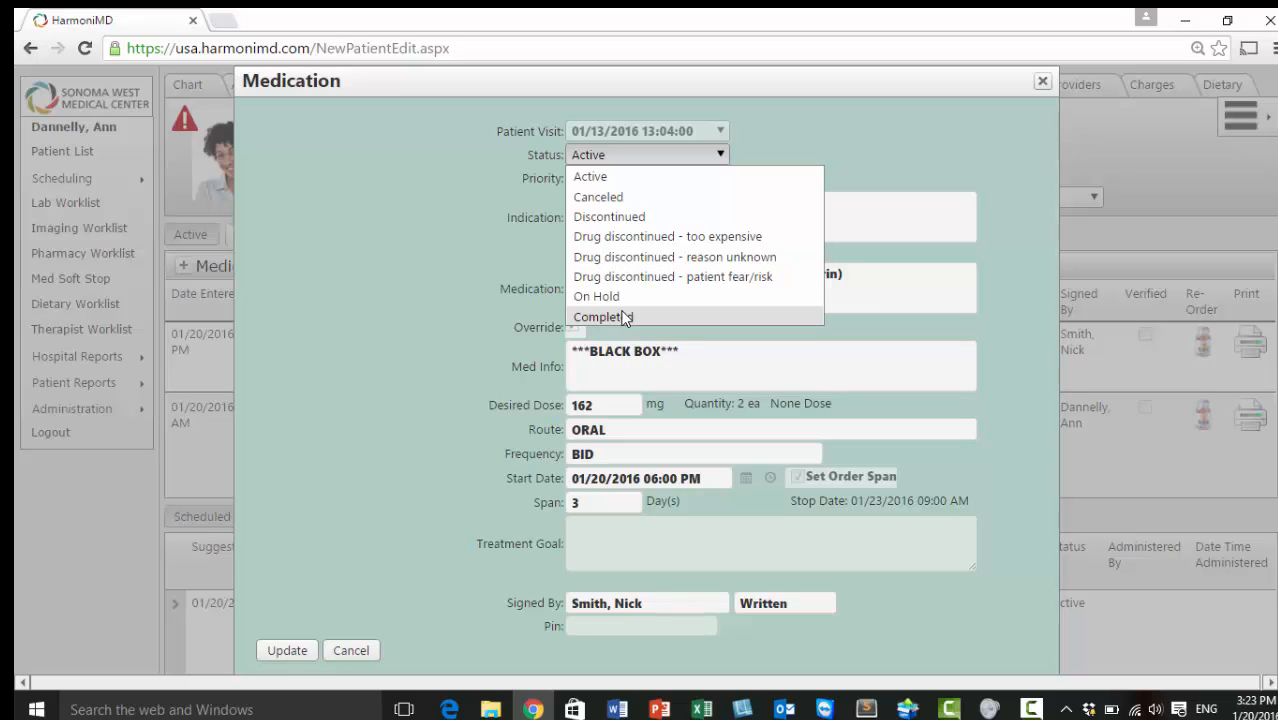
{"action": "left_click", "coordinate": [625, 198]}
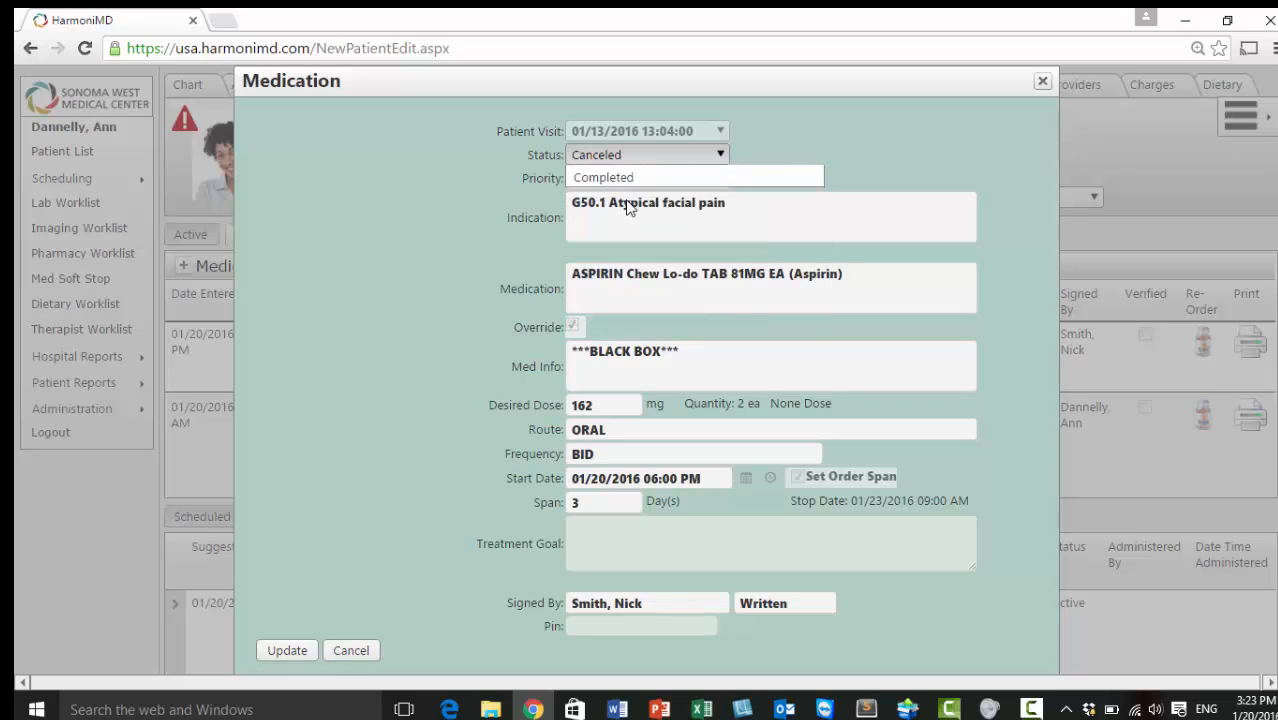
{"action": "left_click", "coordinate": [310, 651]}
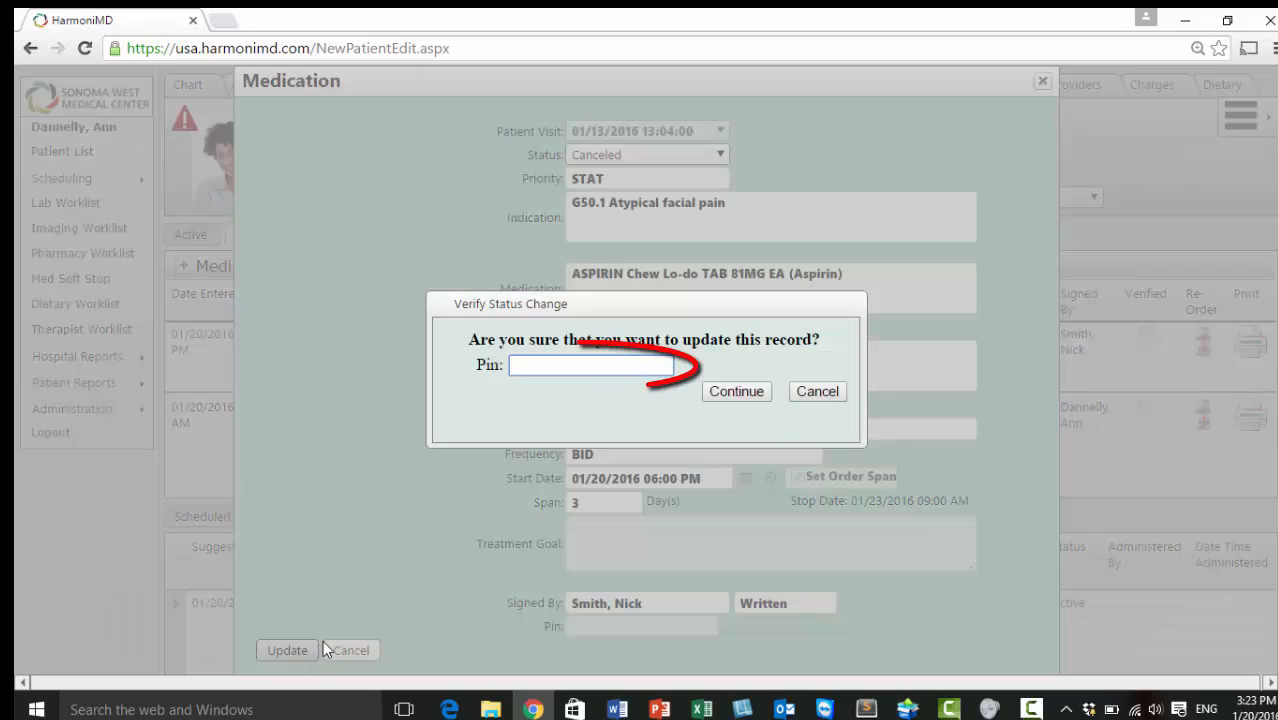
Enter the signer's PIN and continue to verify the aspirin order cancellation
{"action": "type", "text": "***"}
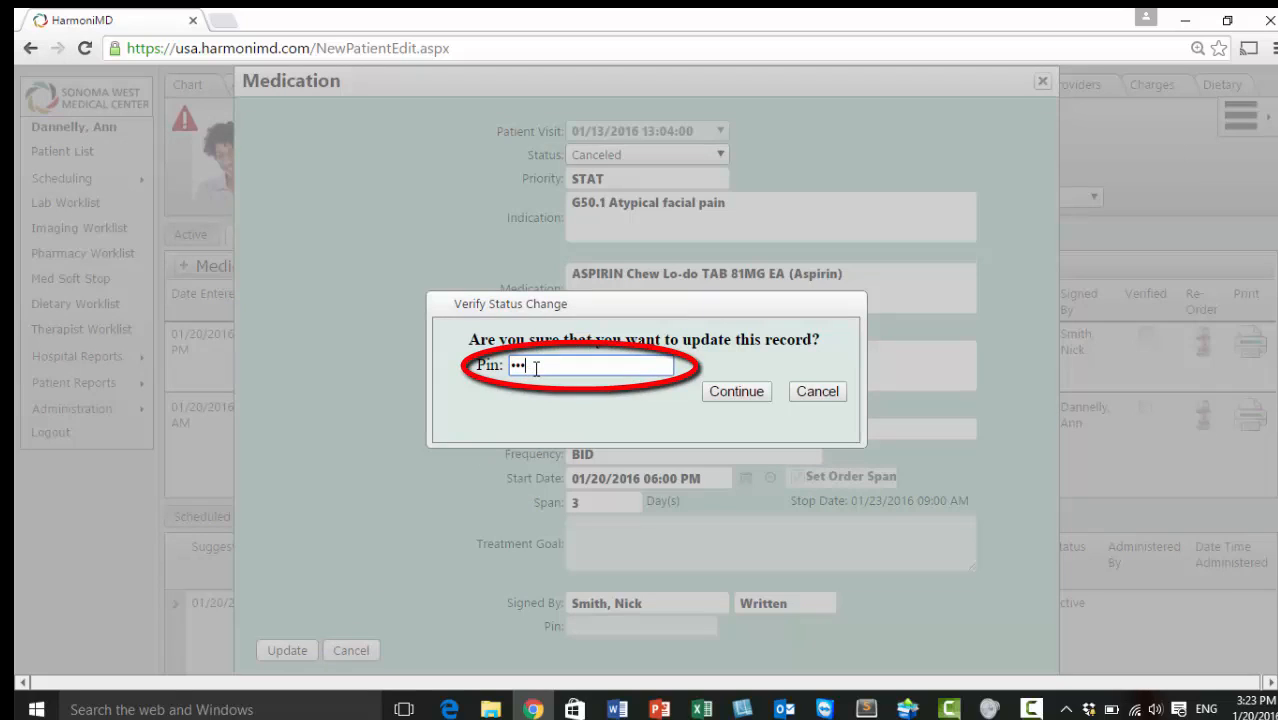
{"action": "type", "text": "*"}
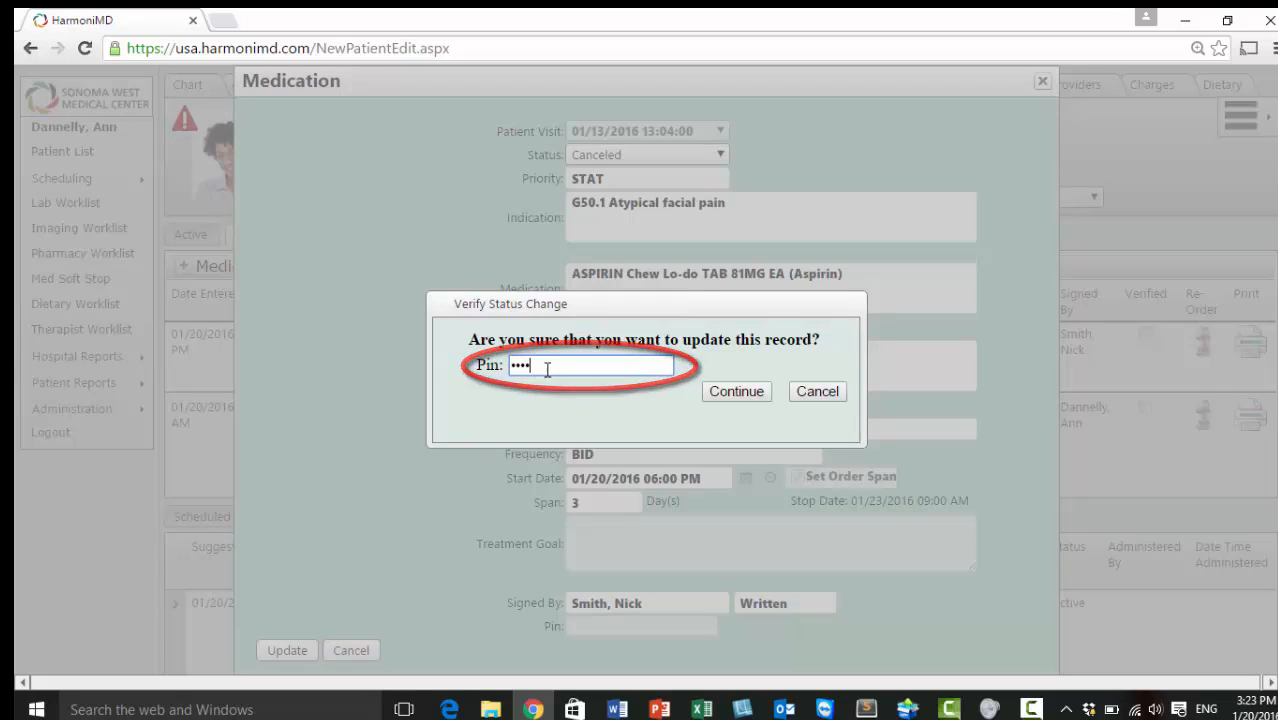
{"action": "left_click", "coordinate": [739, 393]}
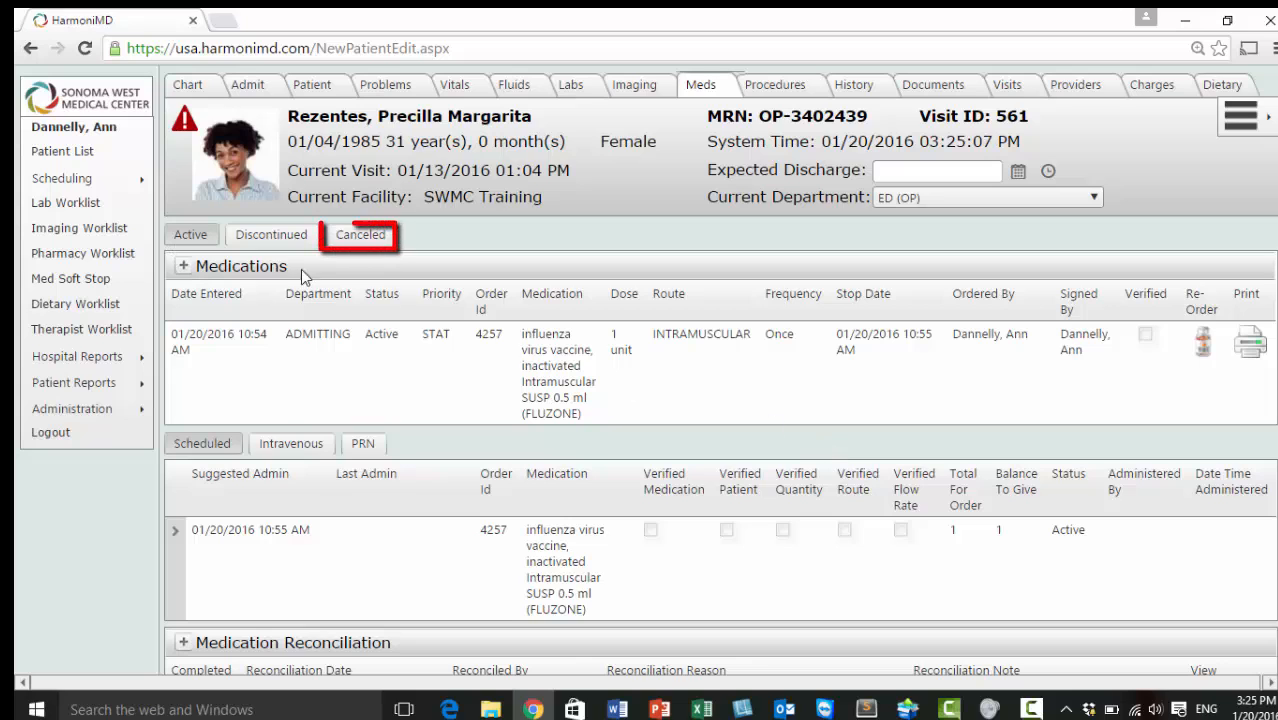
Switch the Medications grid to its Canceled tab to view the canceled aspirin order
{"action": "left_click", "coordinate": [375, 240]}
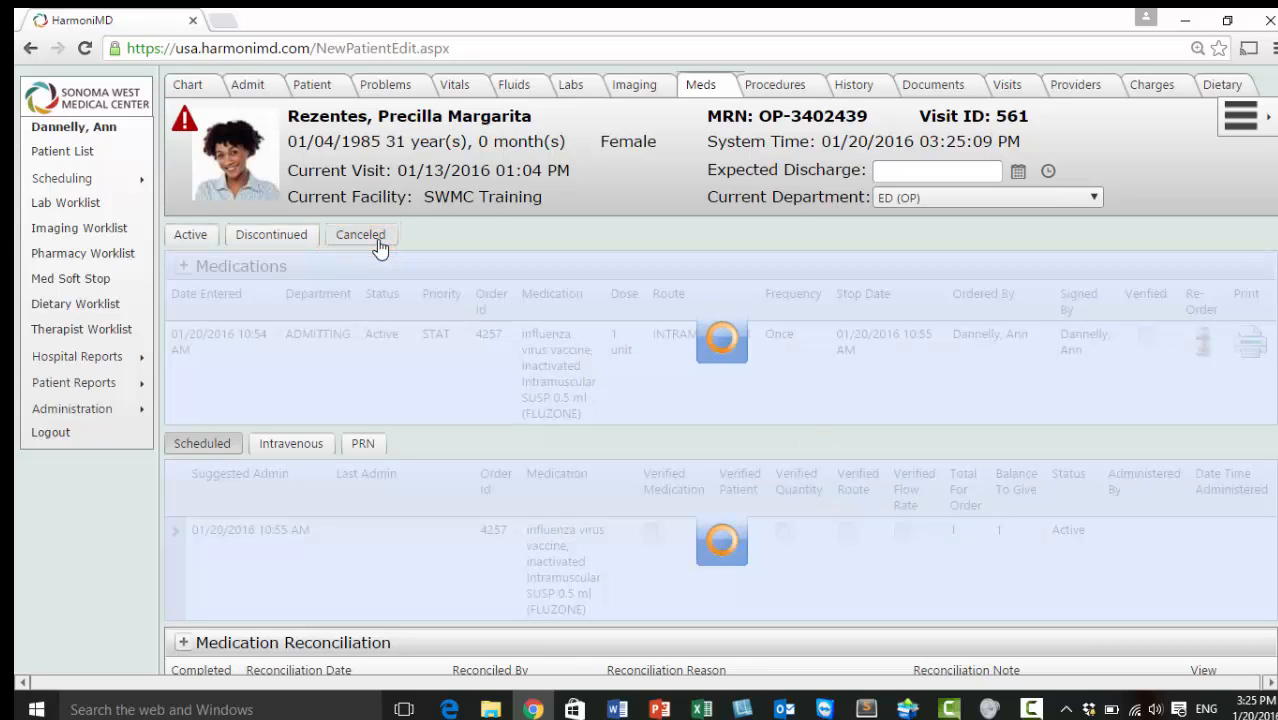